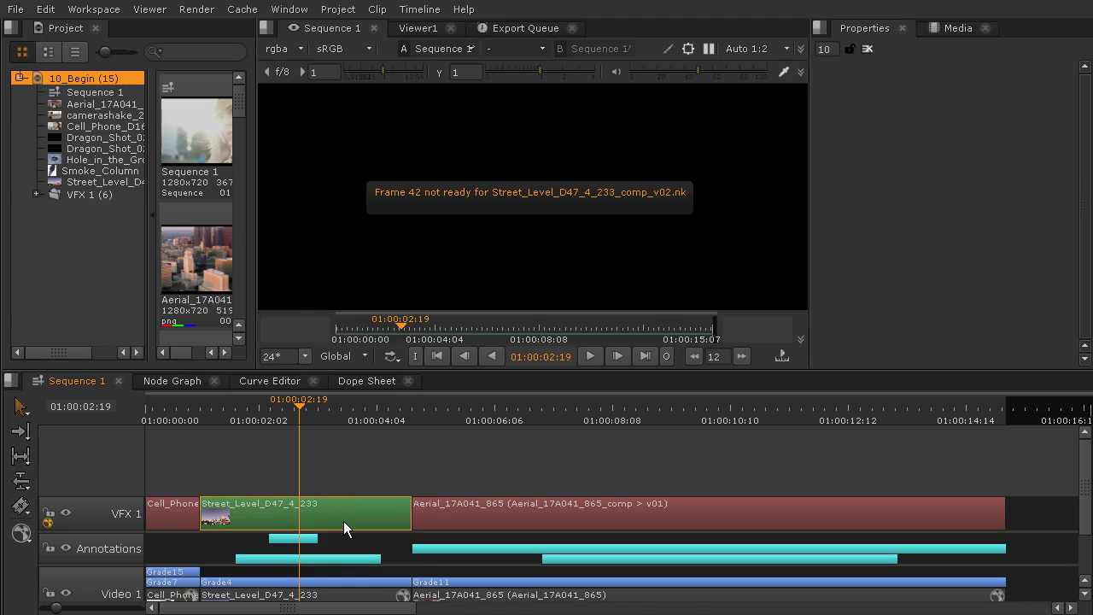
Open the Street_Level_D47_4_233 comp in the node graph and disable its VectorGenerator1 and MotionBlur1 nodes.
click(531, 503)
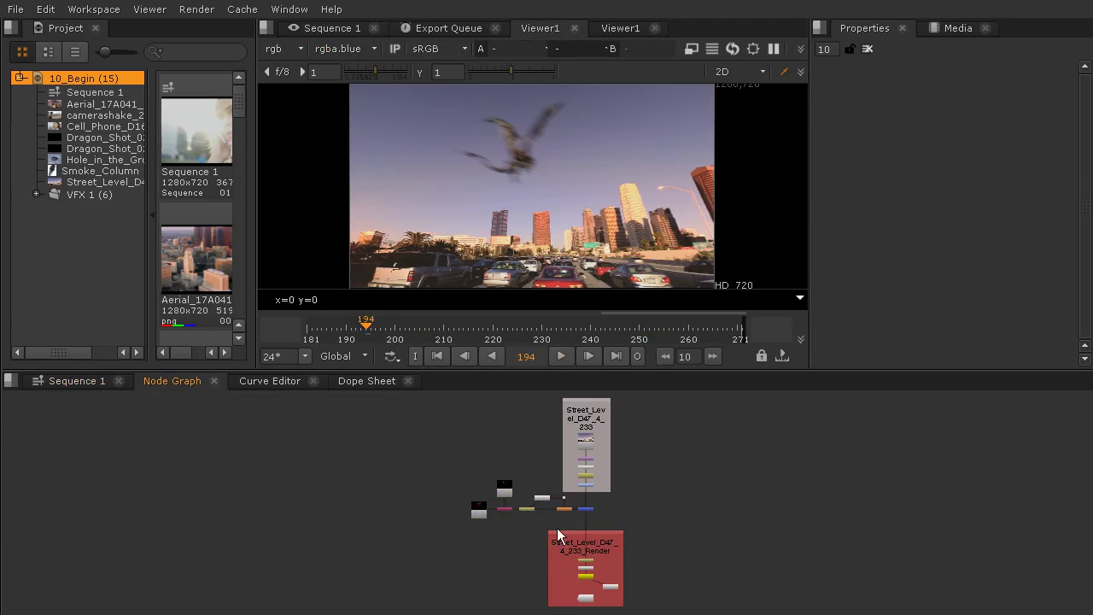
scroll(561, 530, up, 5)
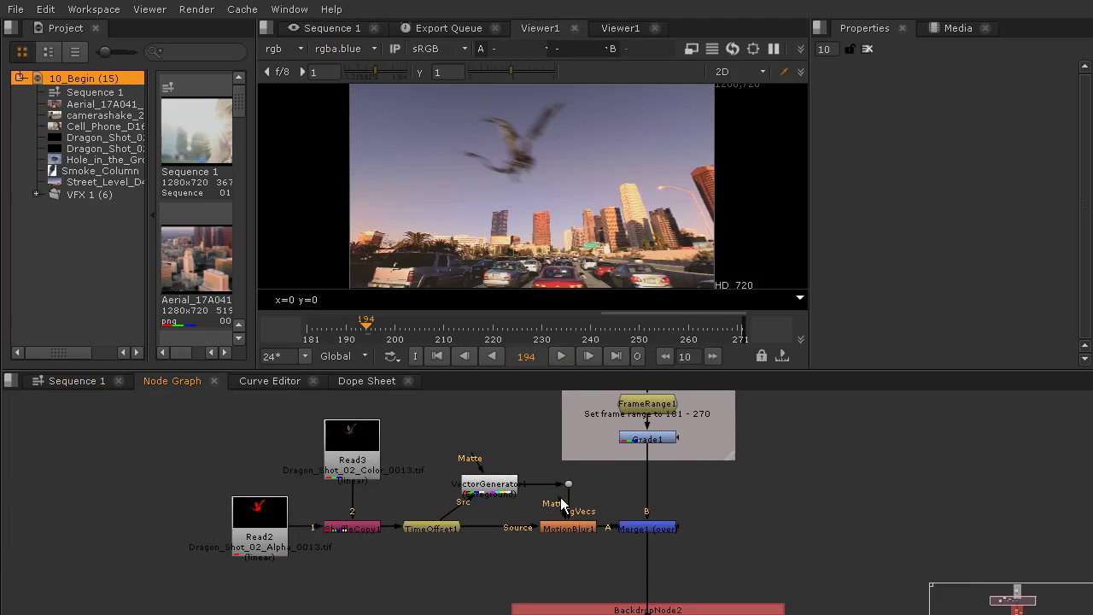
click(484, 498)
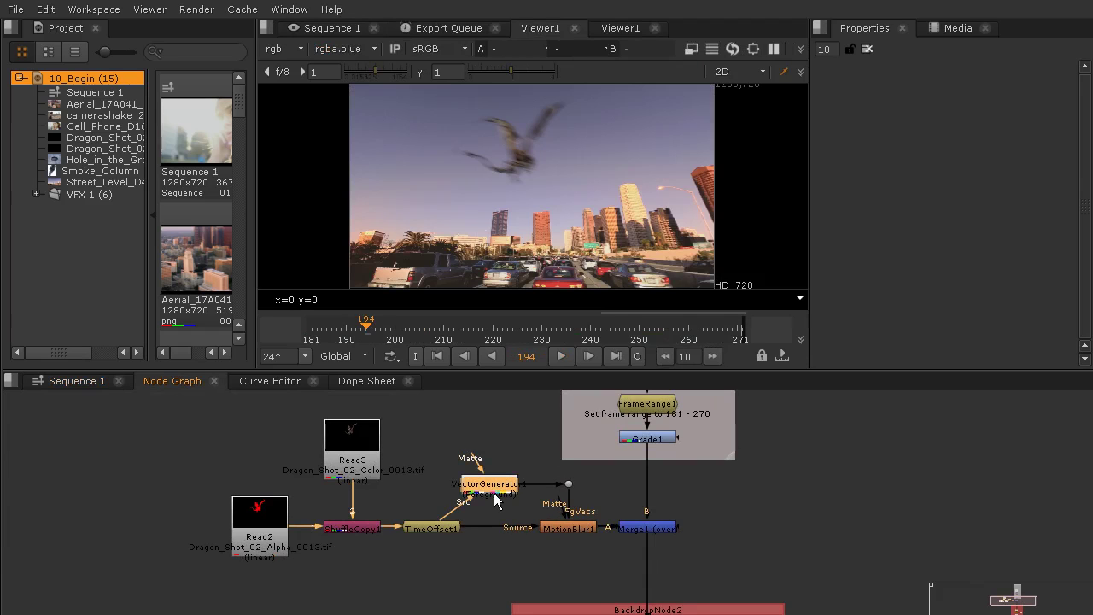
key(d)
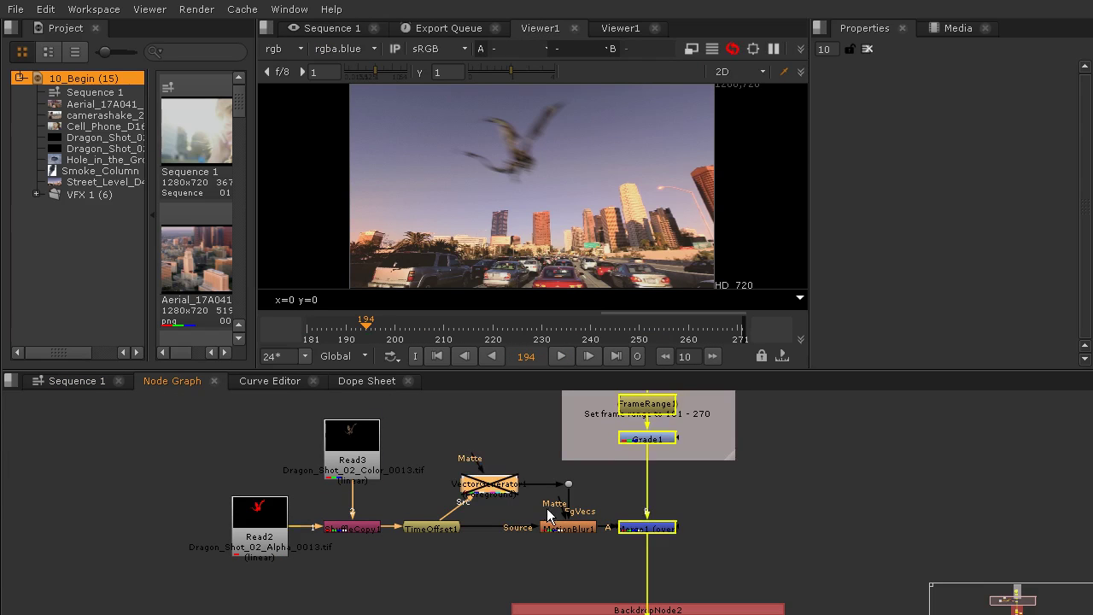
click(577, 532)
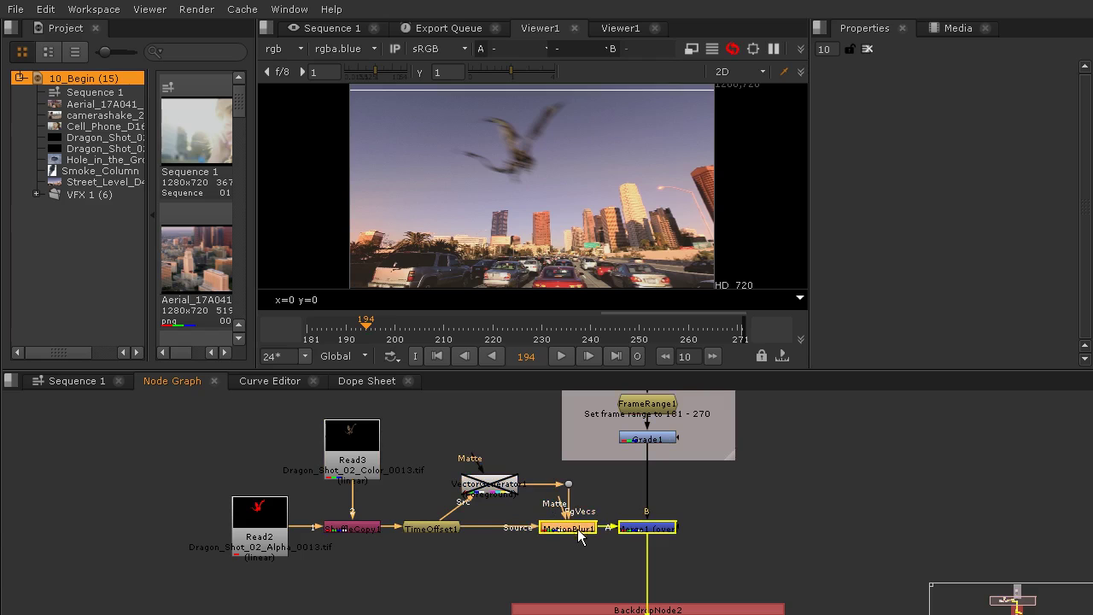
key(d)
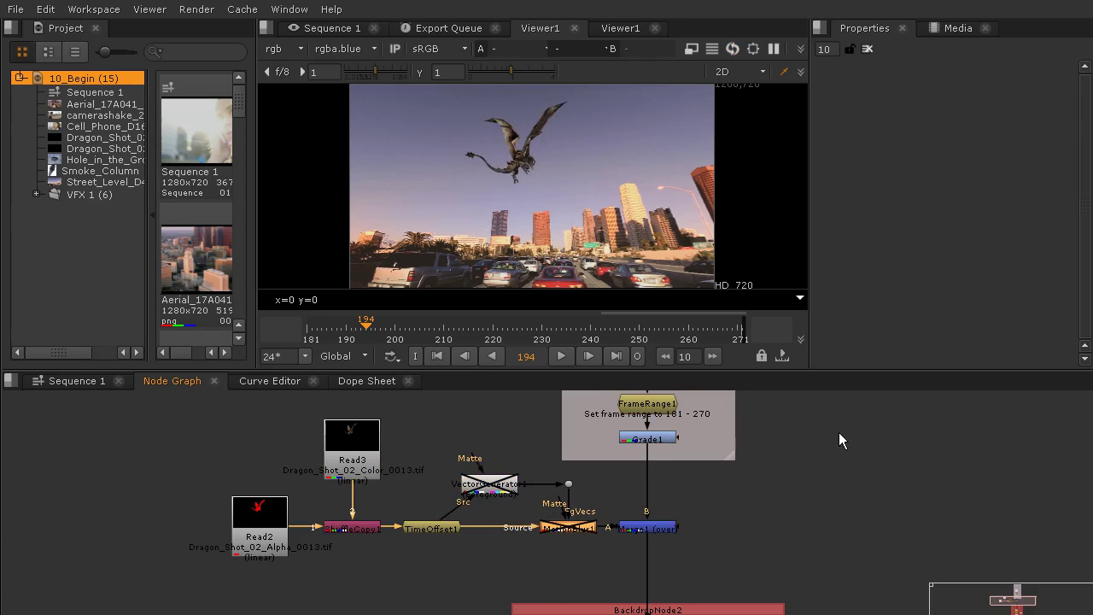
Bring the camerashake_2 clip from the project into empty node graph space beside the main comp.
scroll(761, 442, down, 3)
drag(762, 442, 535, 471)
click(636, 473)
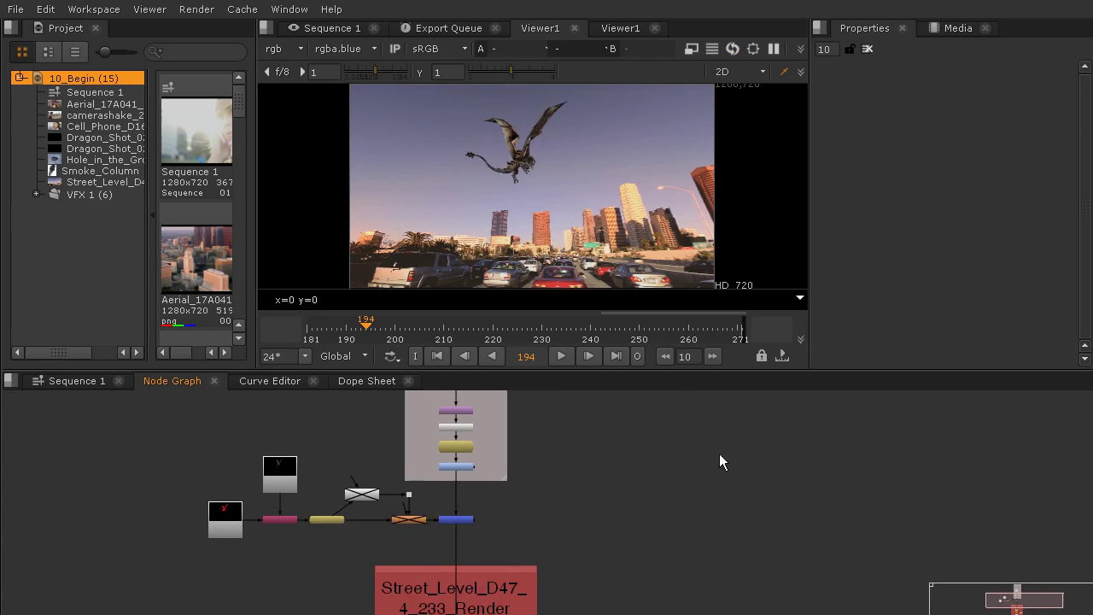
drag(697, 463, 667, 490)
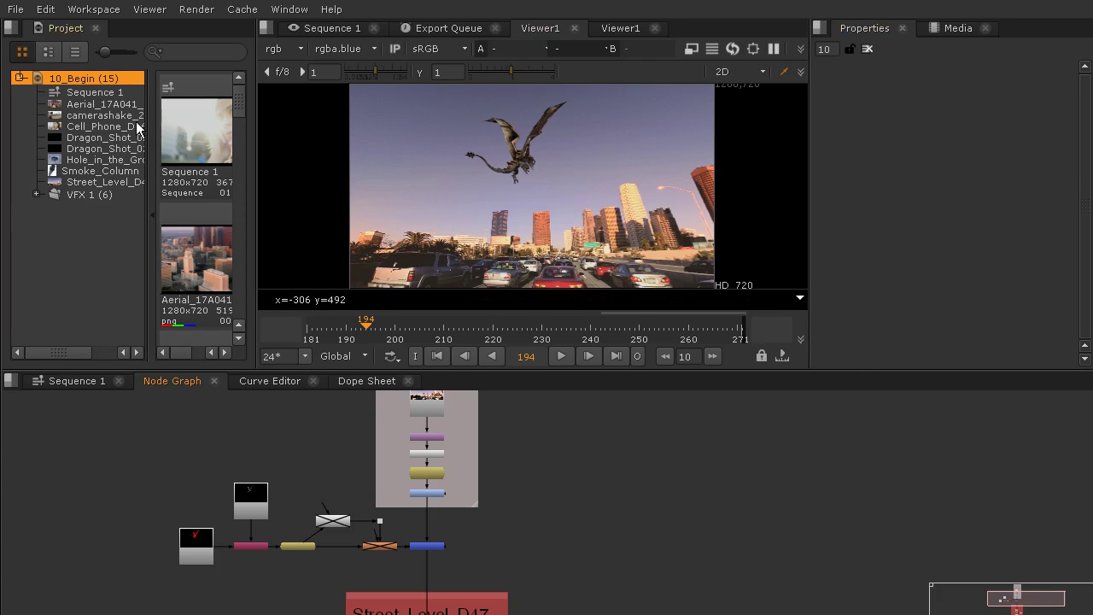
click(97, 113)
drag(98, 113, 603, 480)
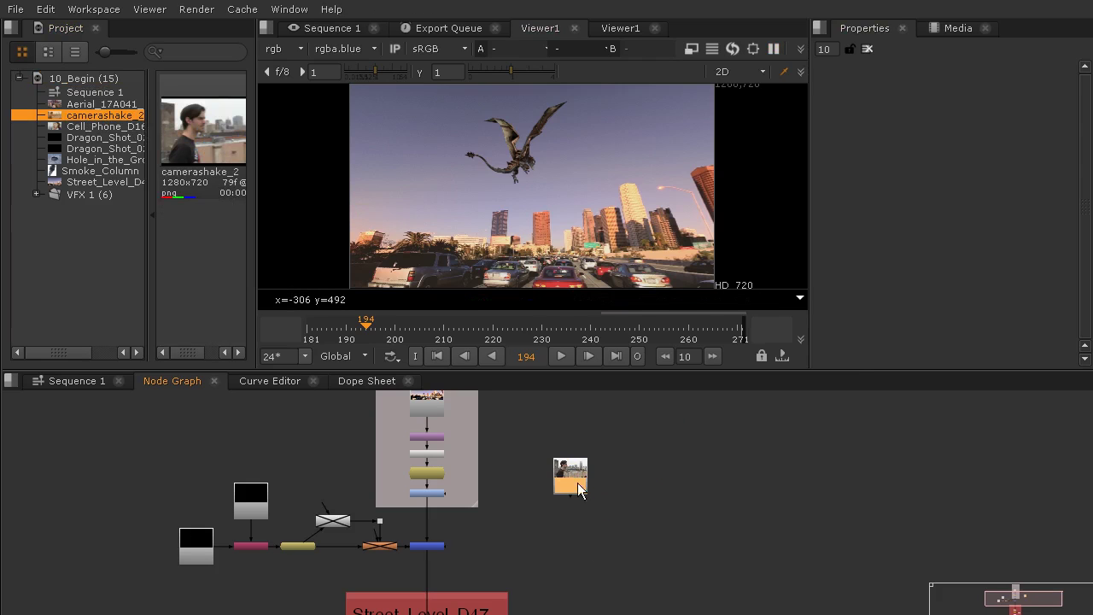
Open the properties of the camerashake_2 Read node and widen the properties area to show its frame range fully.
scroll(570, 513, up, 3)
scroll(582, 509, up, 2)
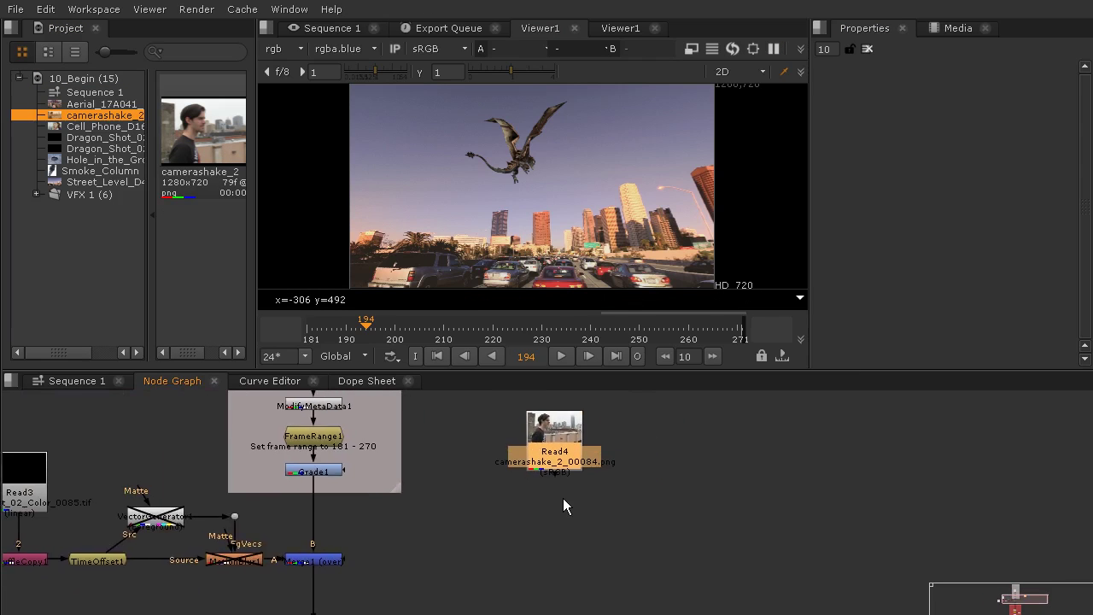
double_click(557, 456)
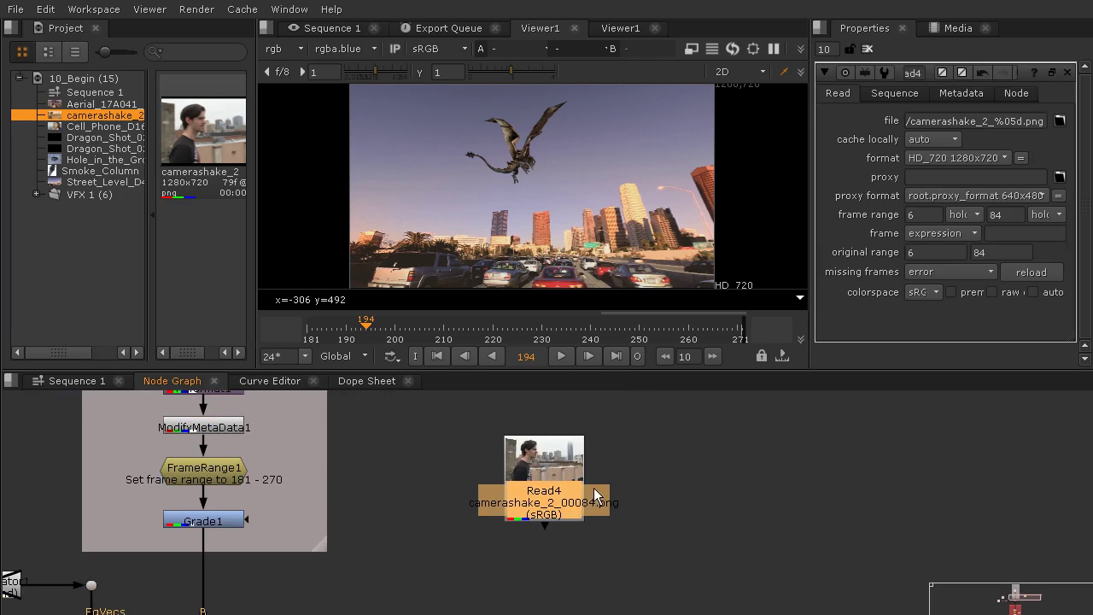
drag(810, 202, 742, 201)
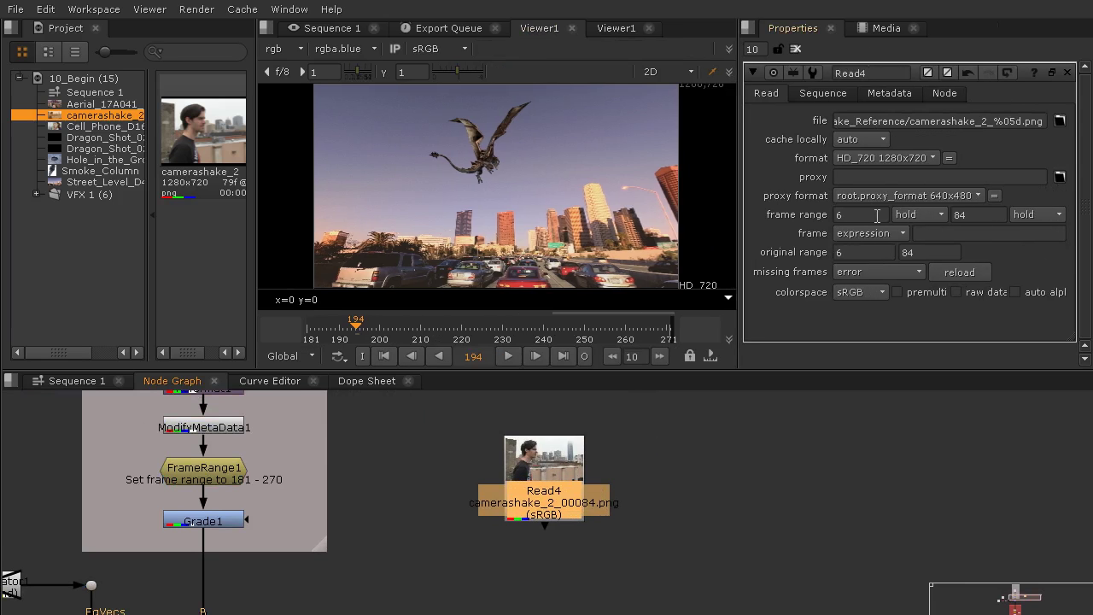
scroll(549, 512, up, 1)
scroll(548, 511, up, 1)
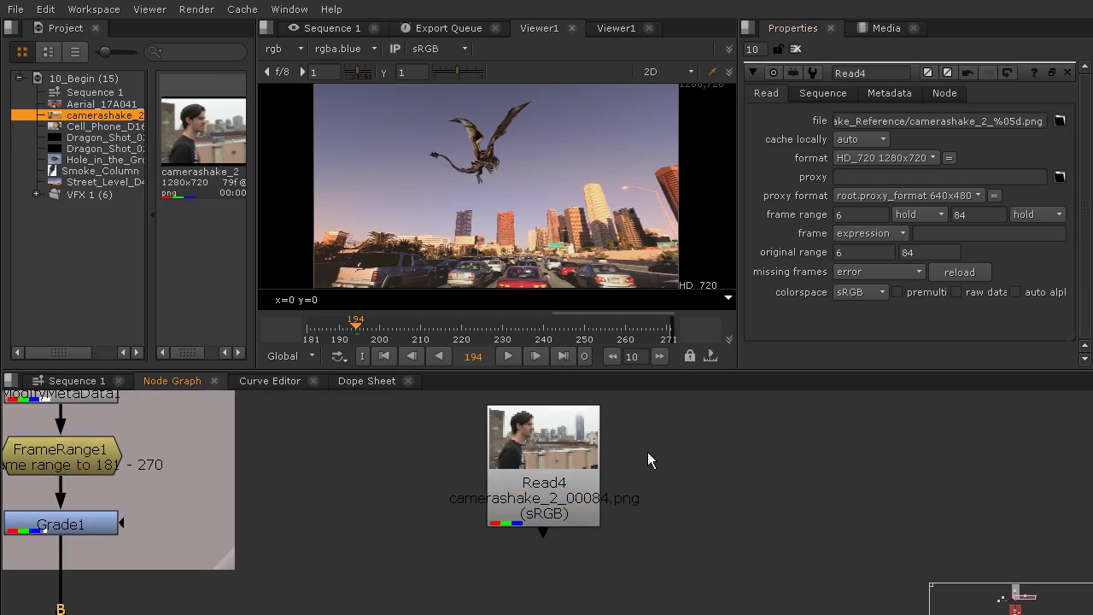
Go to the first frame, 181, and add a TimeOffset node directly below the camerashake_2 Read node.
click(311, 340)
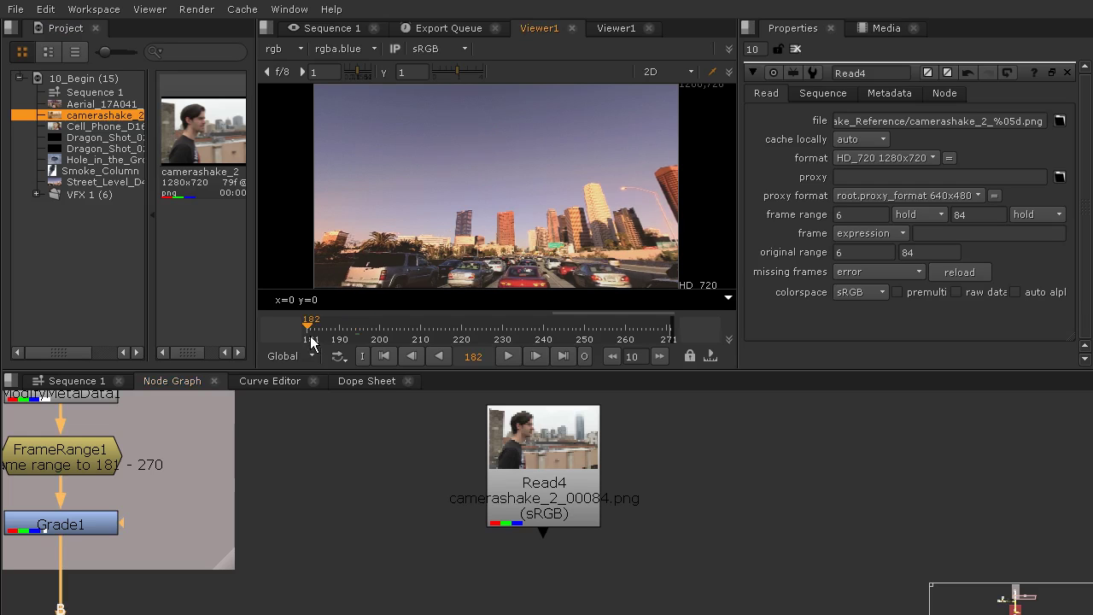
click(383, 355)
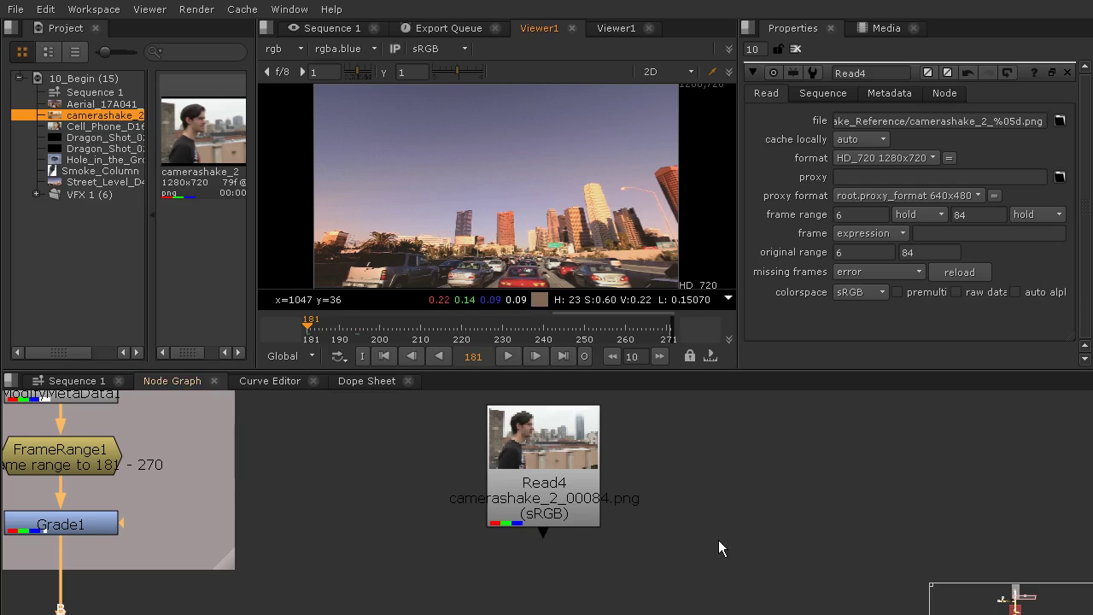
key(Tab)
text(ti)
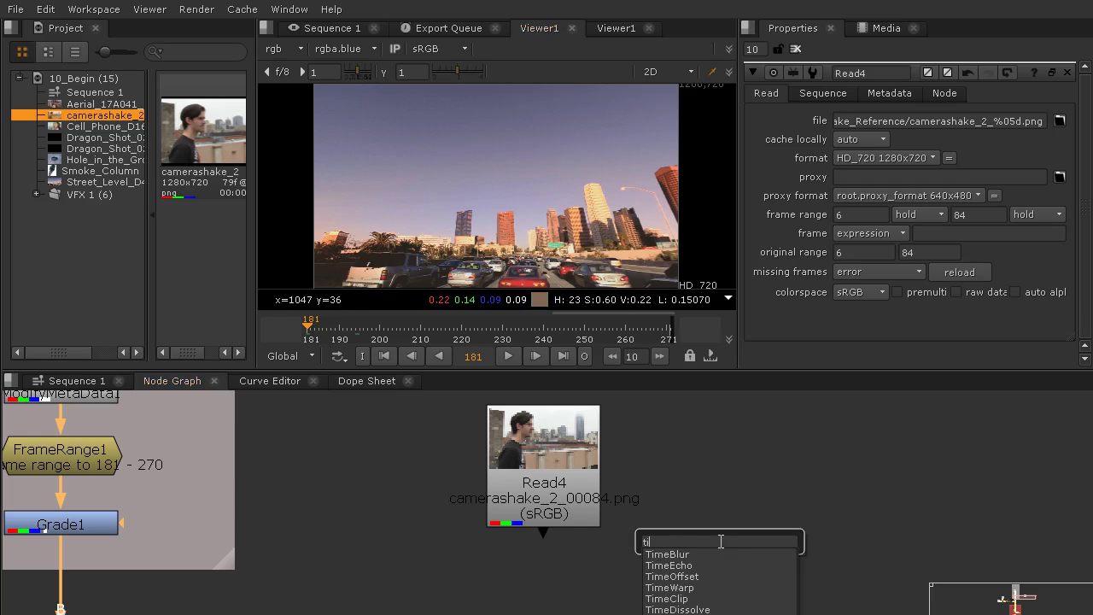
click(684, 577)
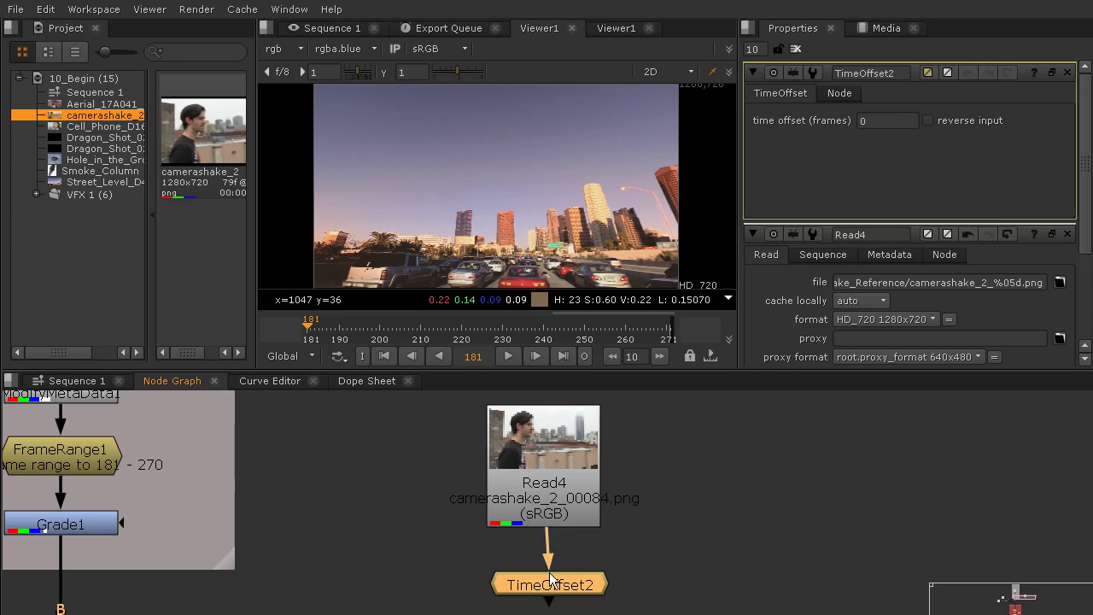
drag(543, 590, 537, 579)
Set the new TimeOffset node's time offset to 175 frames.
click(908, 120)
text(175)
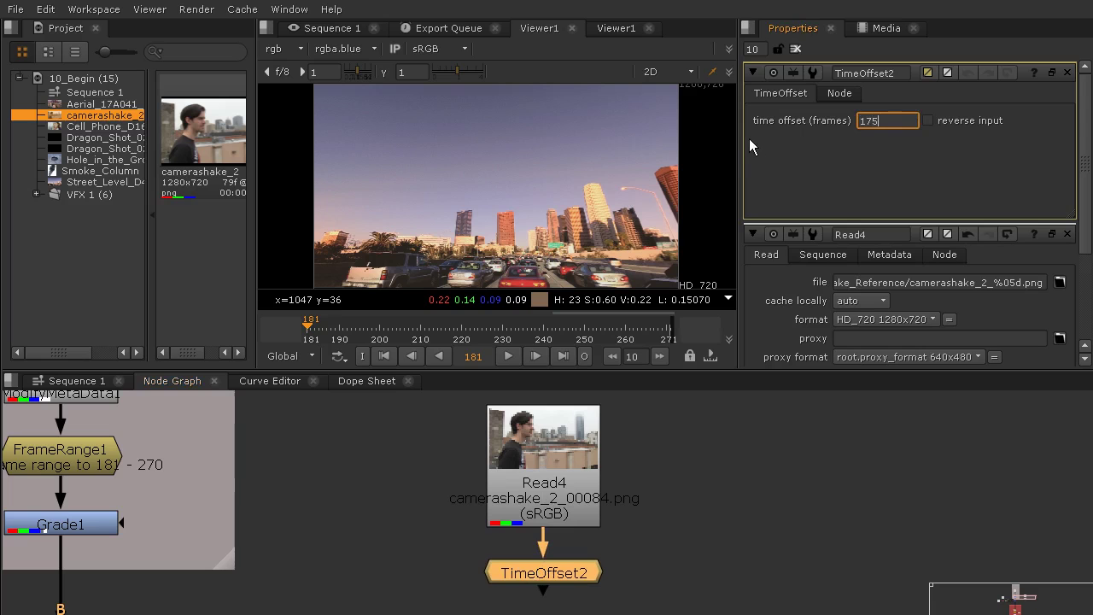
click(771, 524)
View the time-offset camerashake_2 clip, play it back and move the playhead to frame 261.
scroll(772, 524, down, 5)
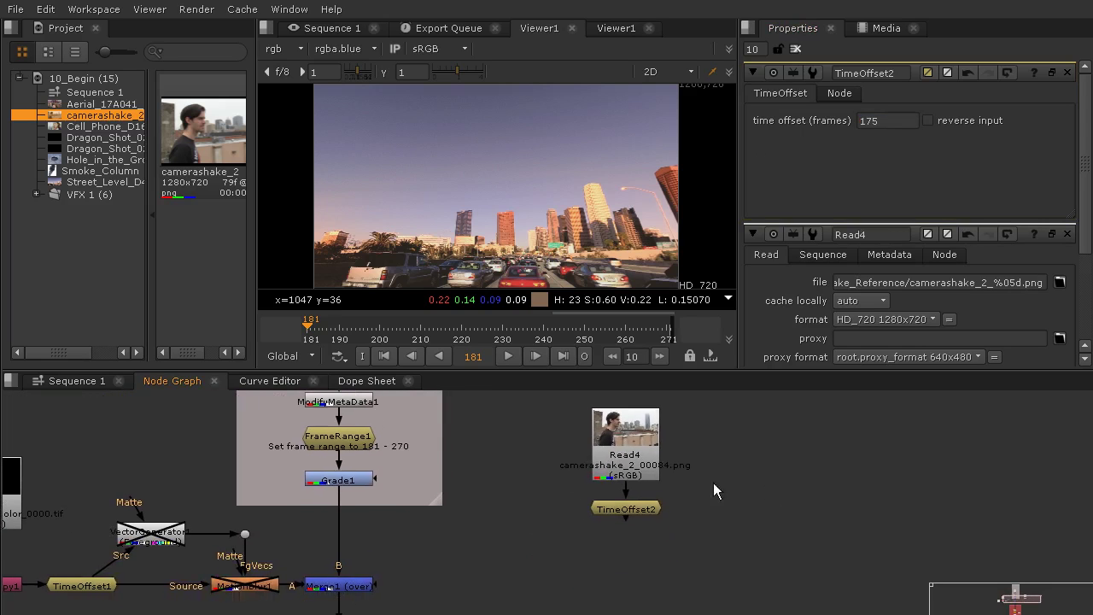
key(1)
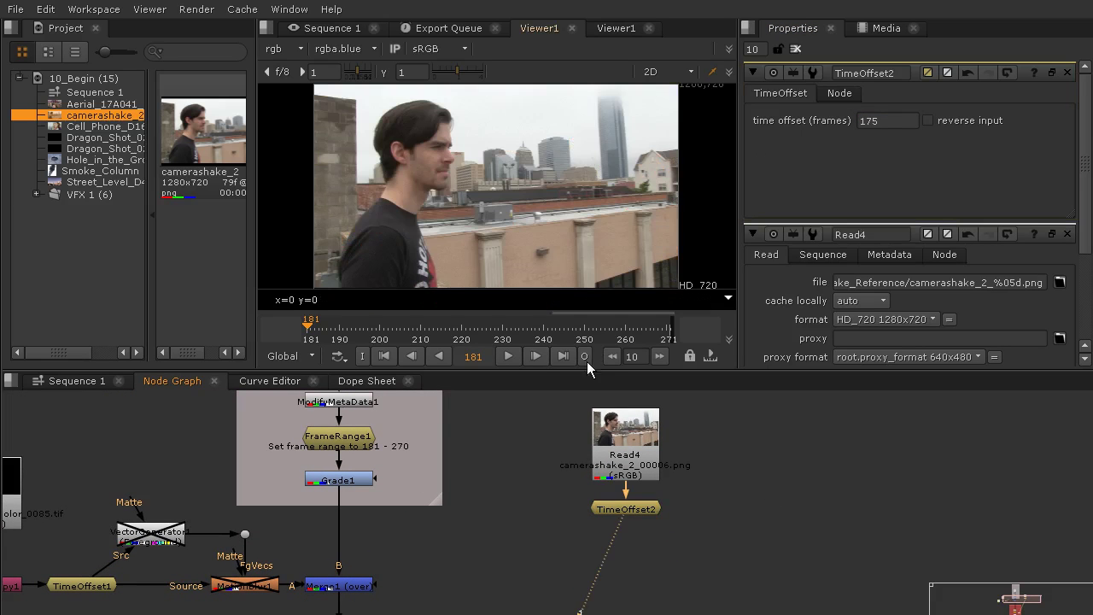
click(510, 354)
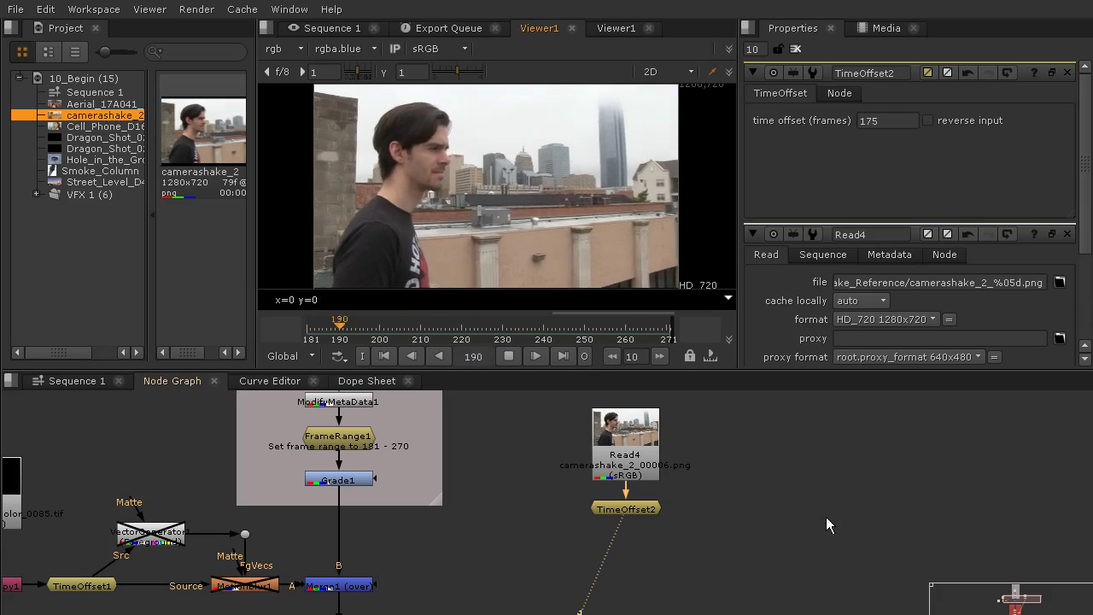
click(511, 355)
drag(554, 340, 637, 412)
Add a Kronos node directly below the camerashake_2 clip's TimeOffset node.
key(Tab)
text(kr)
key(Return)
drag(705, 517, 634, 567)
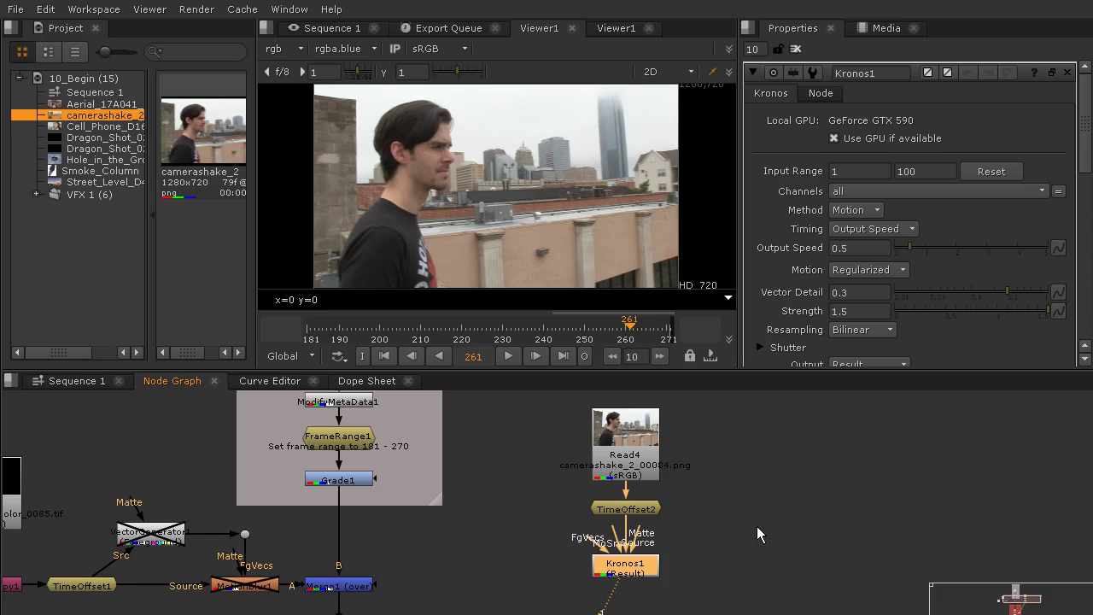
Set the Kronos input range to 175–271 and scrub through the retimed clip to frame 269.
drag(773, 555, 757, 495)
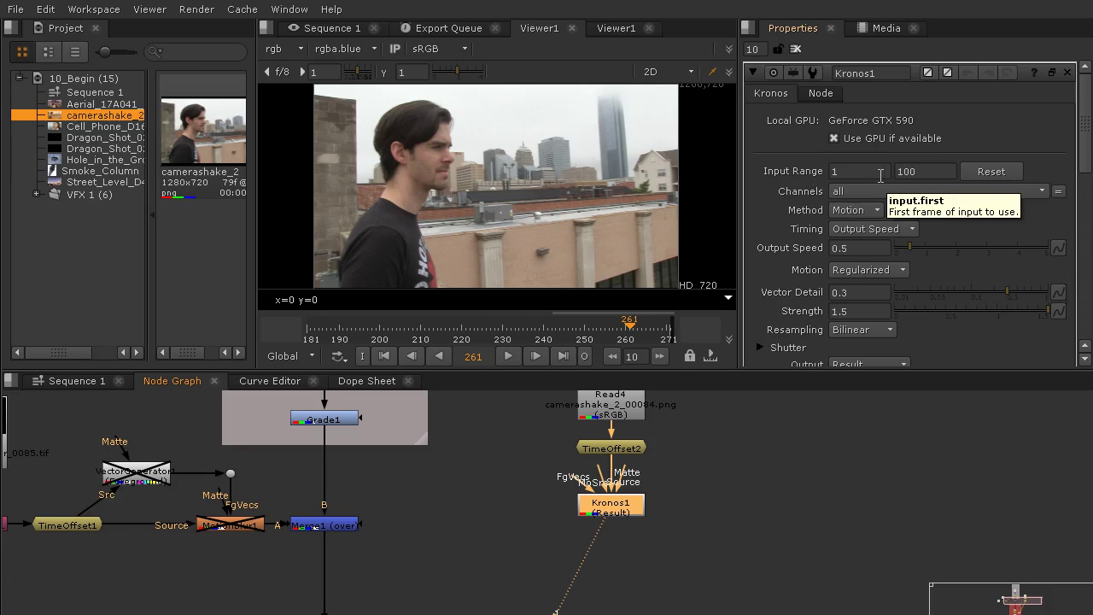
double_click(845, 171)
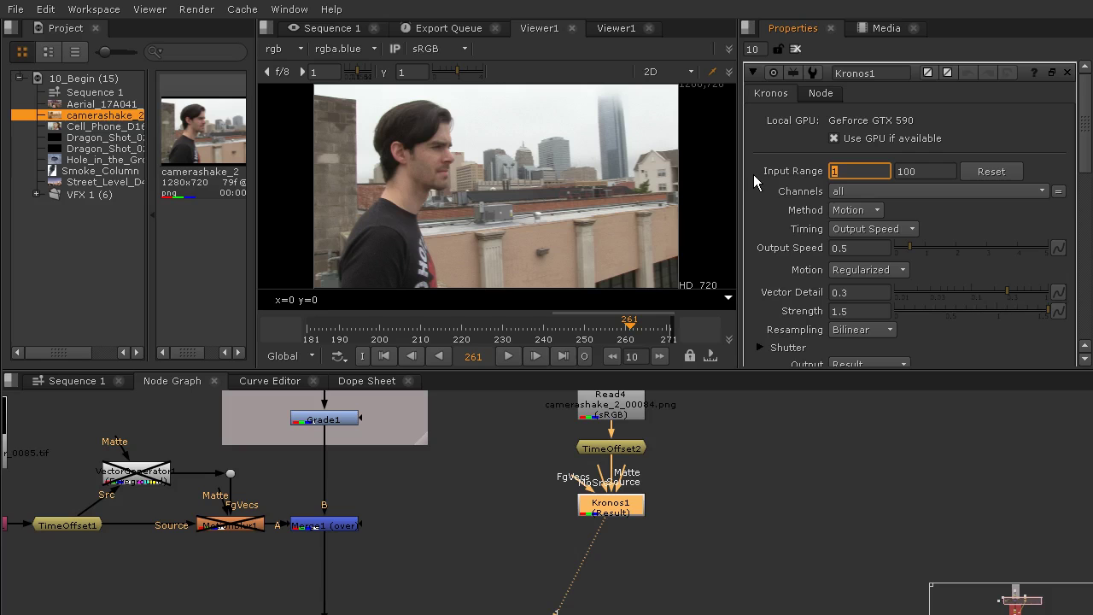
text(175)
double_click(930, 171)
text(271)
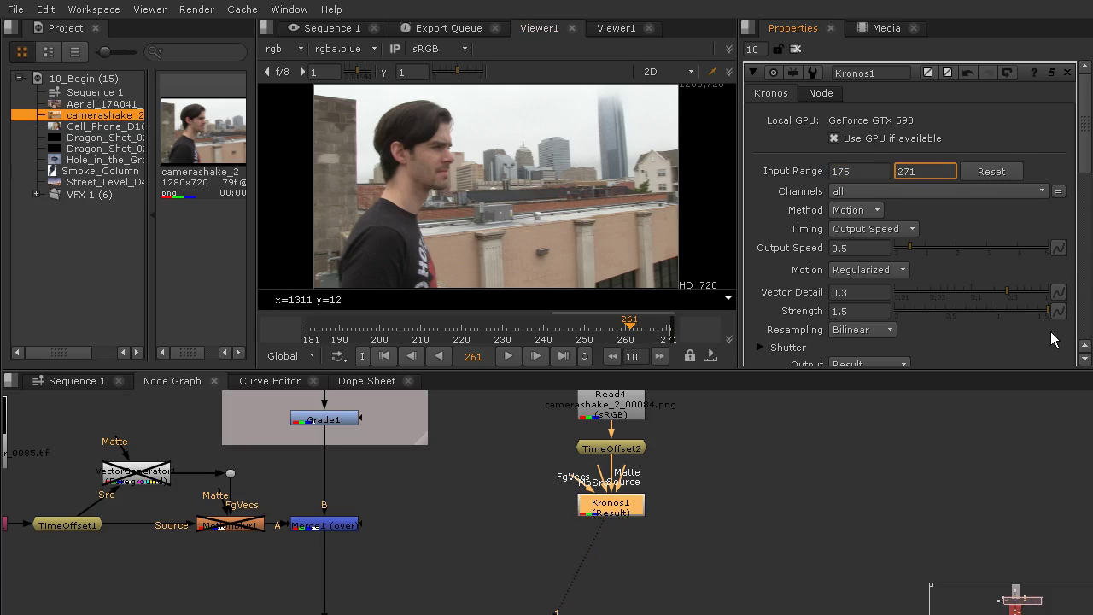
click(933, 465)
mouse_move(462, 338)
mouse_down()
mouse_move(324, 344)
mouse_move(475, 340)
mouse_up()
drag(552, 339, 662, 339)
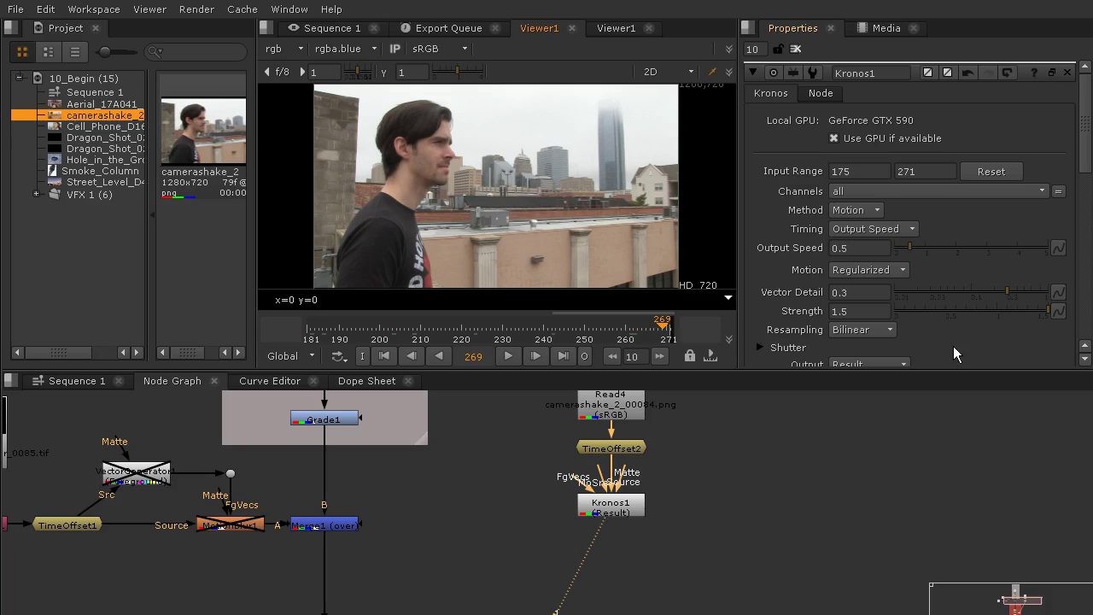
Try a Kronos output speed of 0.9 and step through the clip's final frames to check for motion.
click(846, 248)
text(9)
click(655, 335)
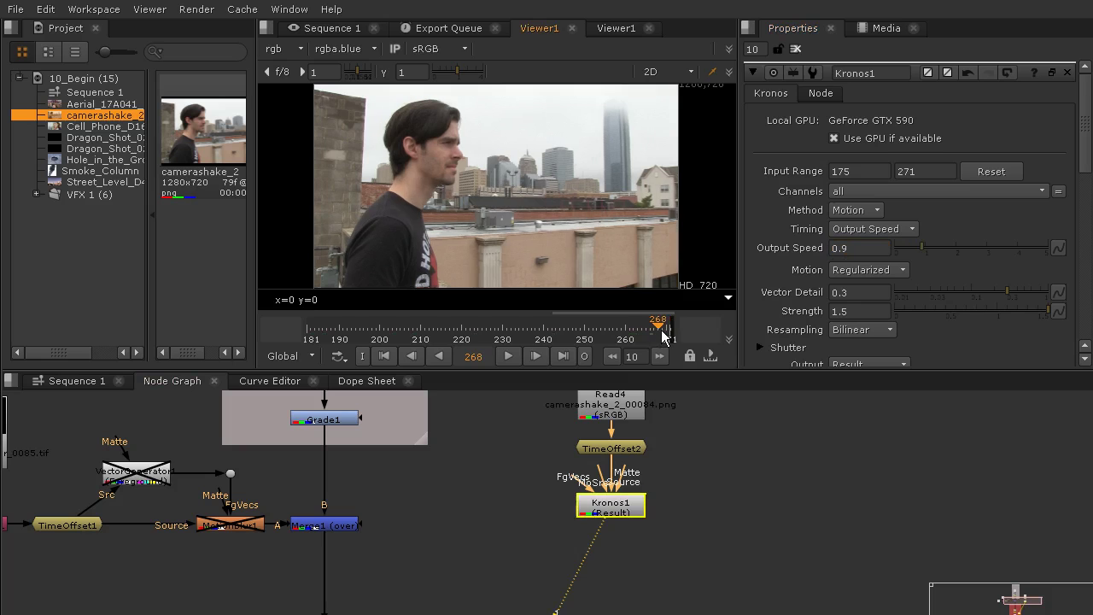
key(Right)
key(Right)
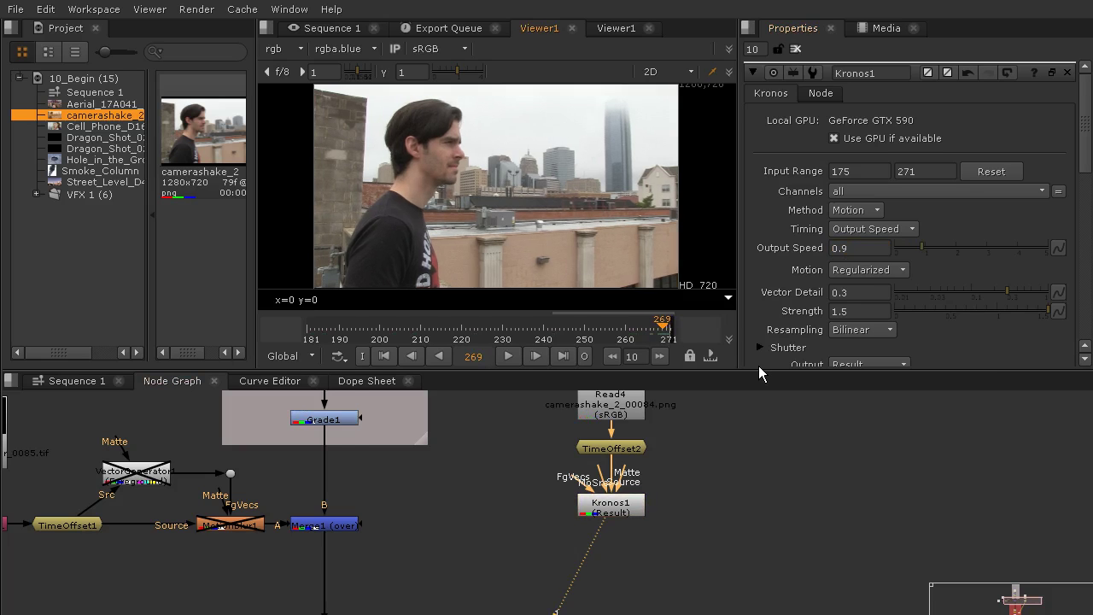
Try a Kronos output speed of 0.8 and check the final frames for motion in a close-up view.
click(842, 248)
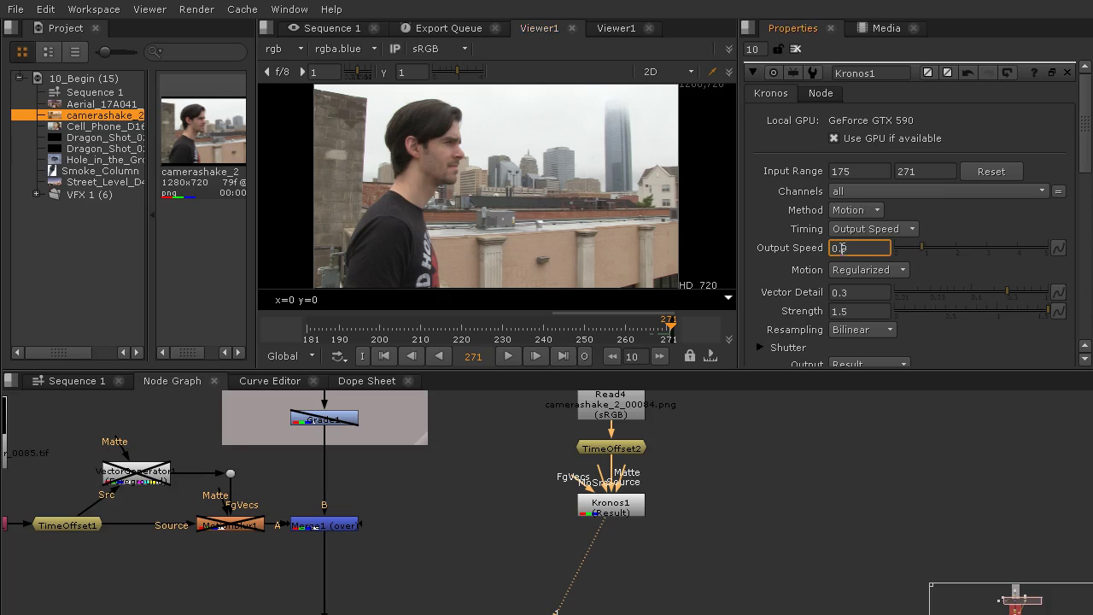
text(8)
click(881, 455)
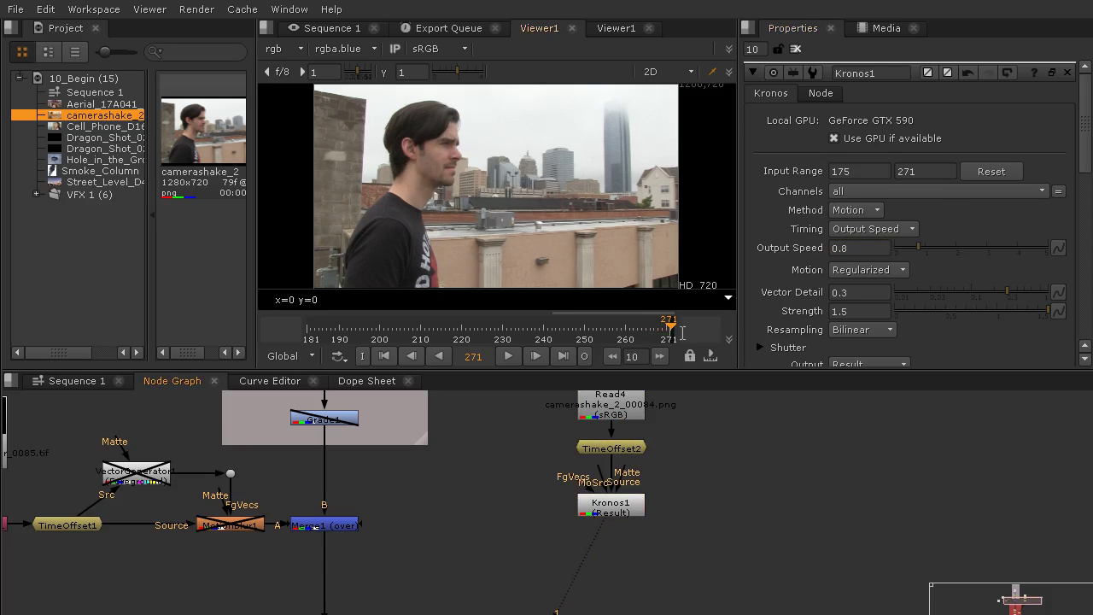
click(661, 333)
key(Right)
key(Right)
key(Right)
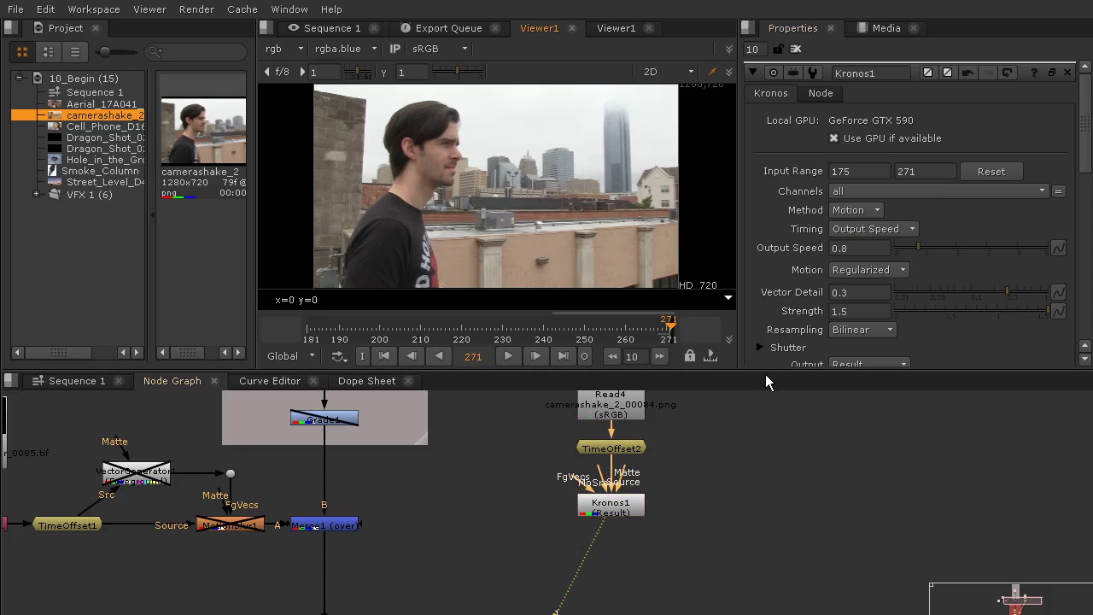
scroll(504, 208, up, 3)
key(Left)
key(Left)
key(Left)
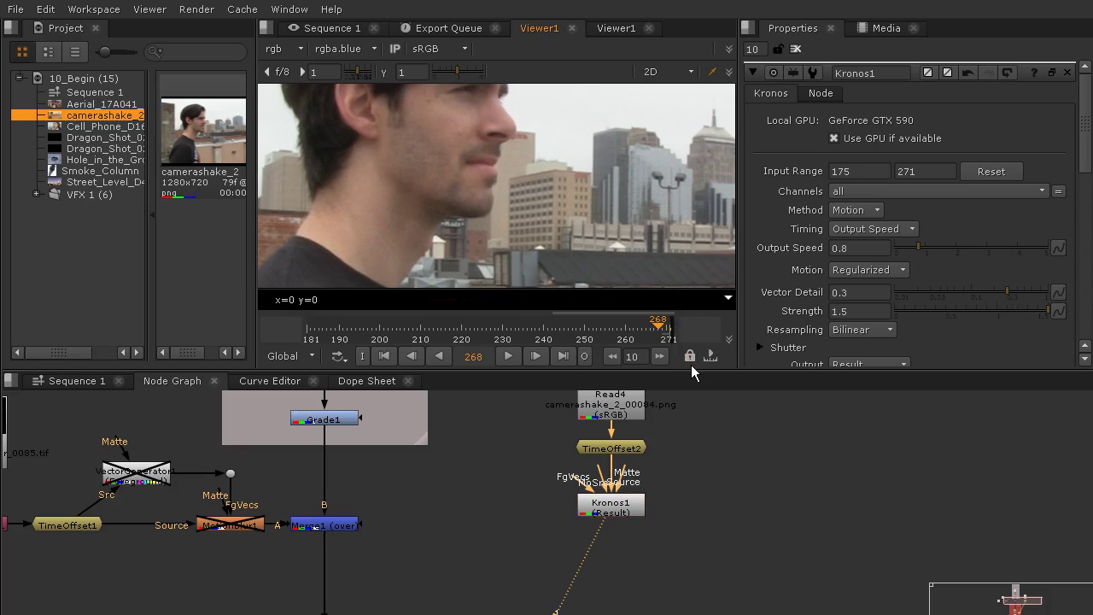
Set the Kronos output speed to 0.7 and check the last frame, 271.
double_click(843, 248)
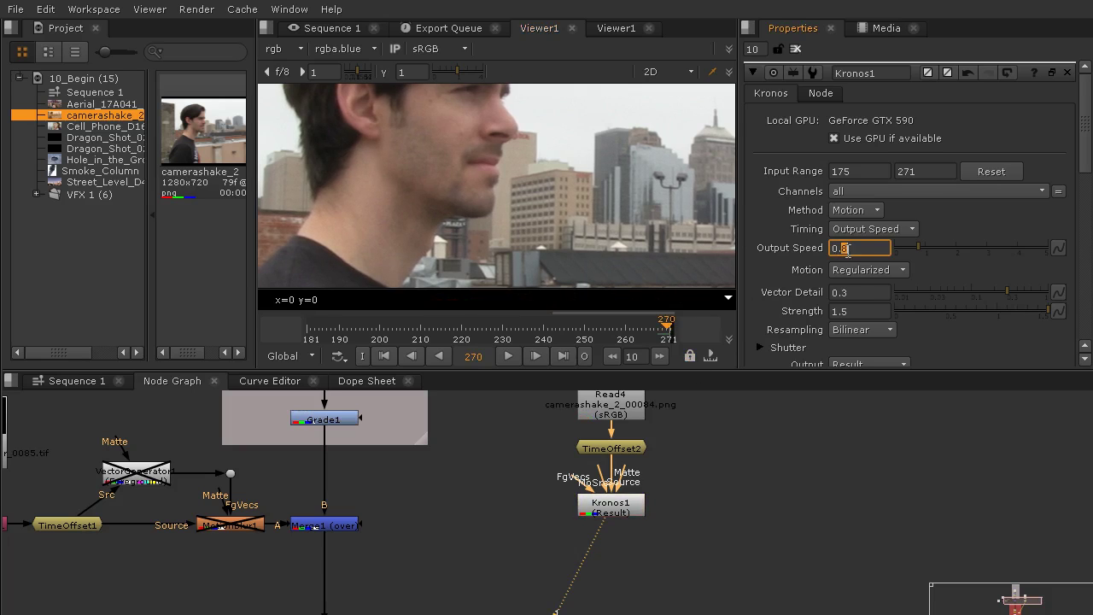
text(7)
click(803, 425)
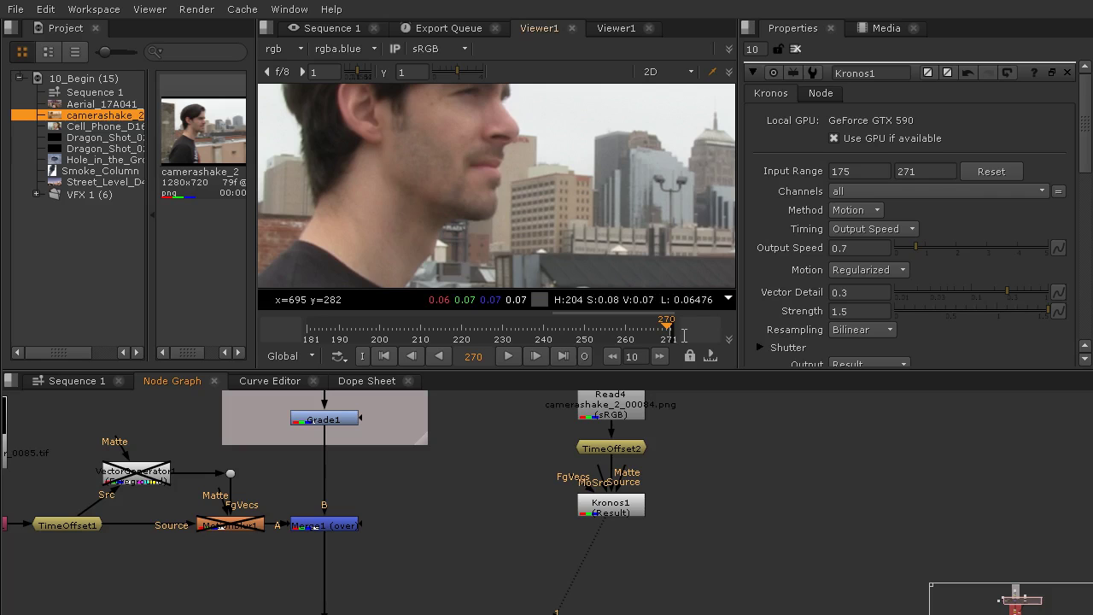
click(685, 336)
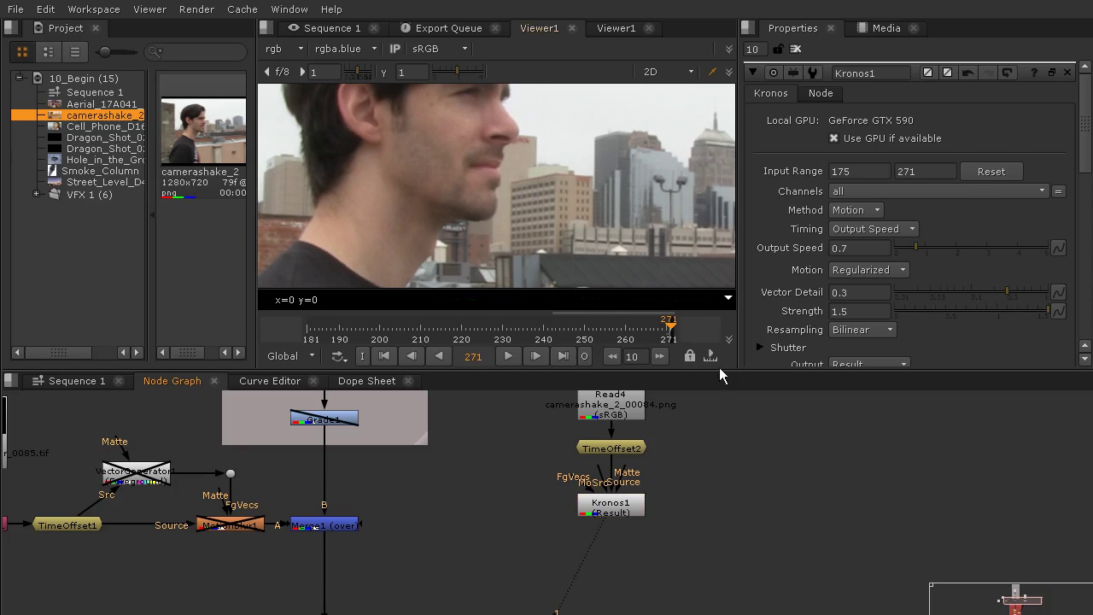
Add a Tracker node directly below Kronos1 in the retimed reference clip's branch.
scroll(595, 190, down, 3)
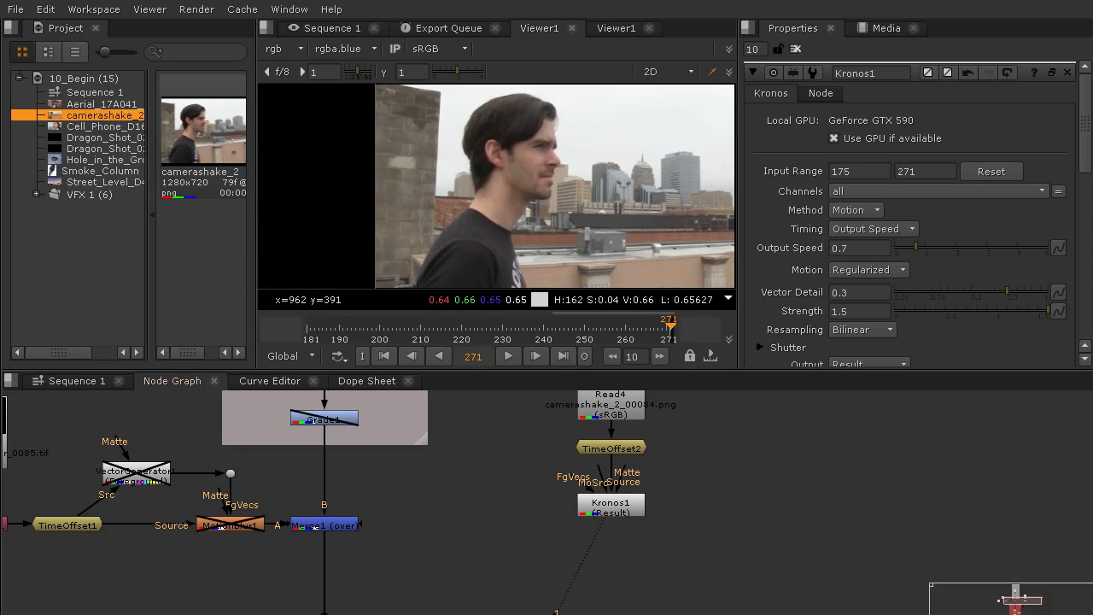
scroll(551, 187, down, 3)
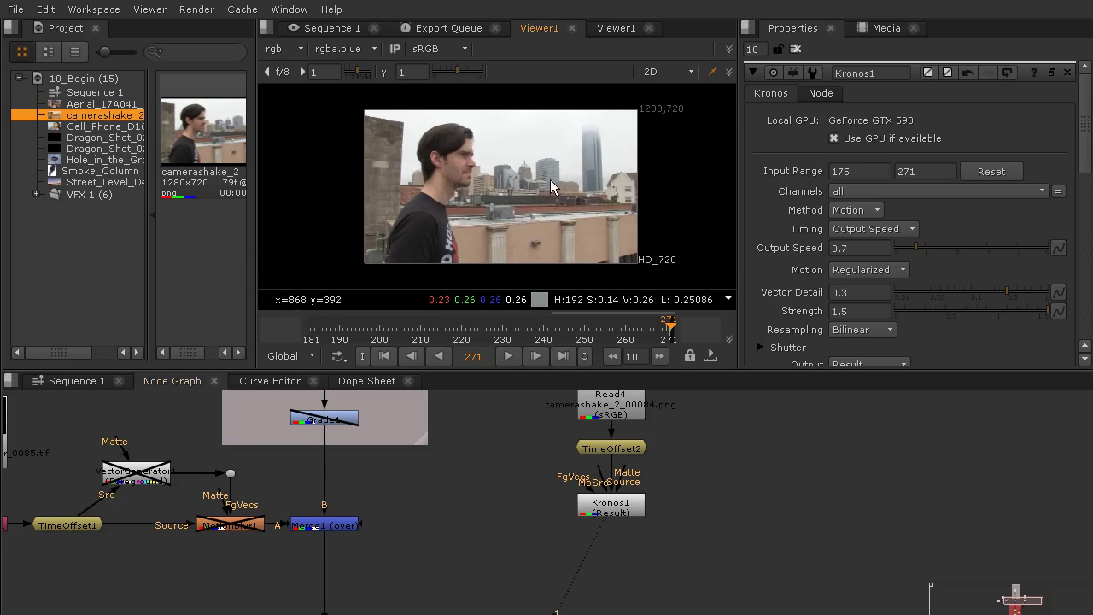
scroll(668, 524, up, 2)
drag(666, 523, 704, 477)
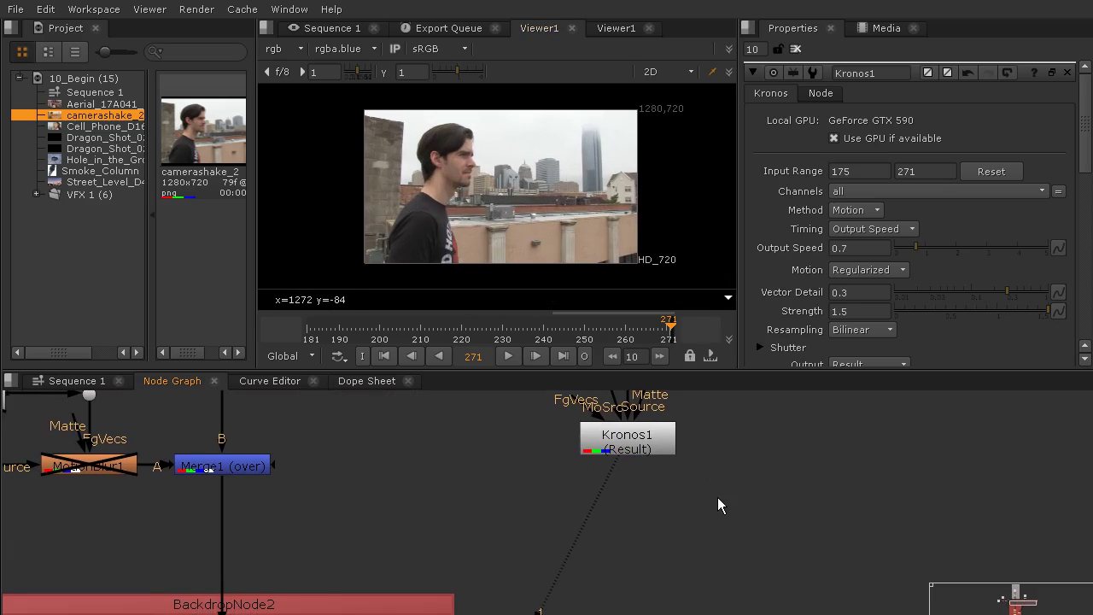
key(Tab)
text(tra)
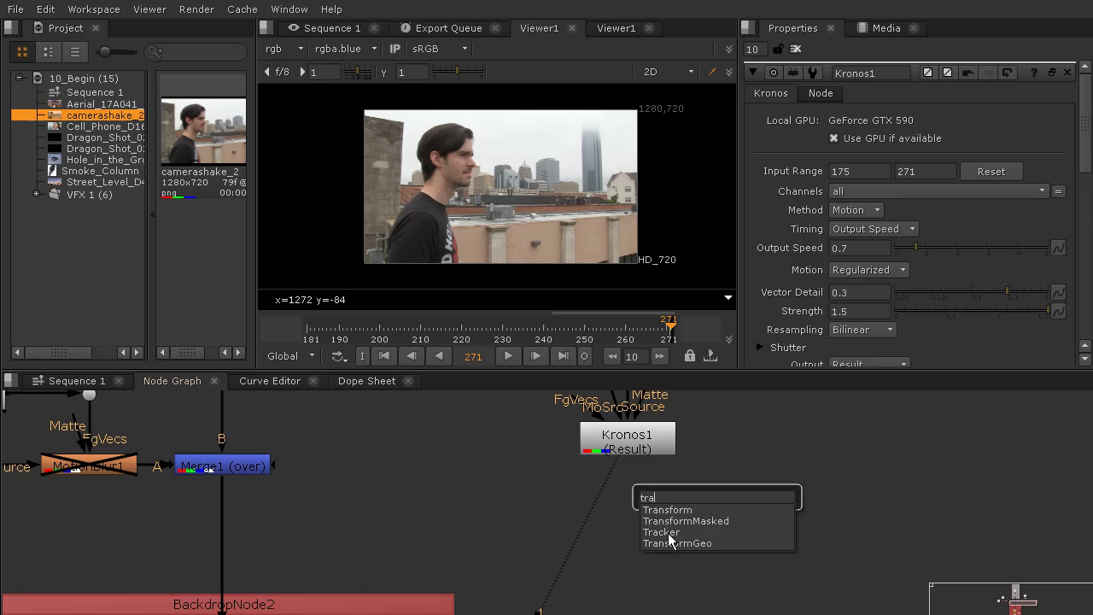
click(671, 532)
drag(724, 505, 646, 489)
Add a track on the spire of the central tower at frame 271 and enlarge its search area.
scroll(509, 137, up, 3)
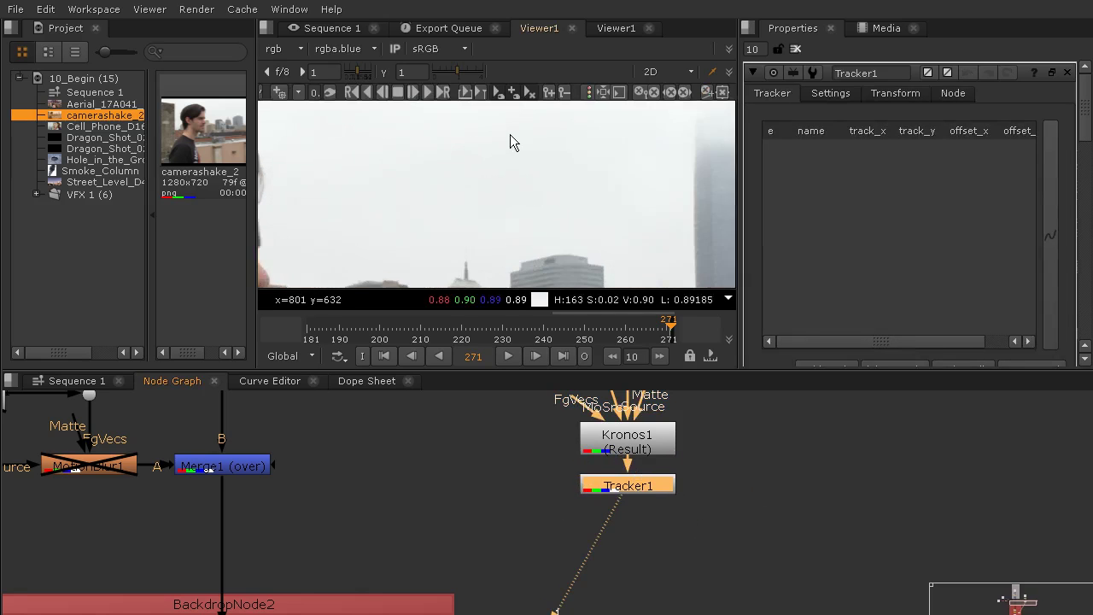
scroll(496, 173, up, 2)
scroll(456, 219, up, 2)
scroll(493, 210, up, 2)
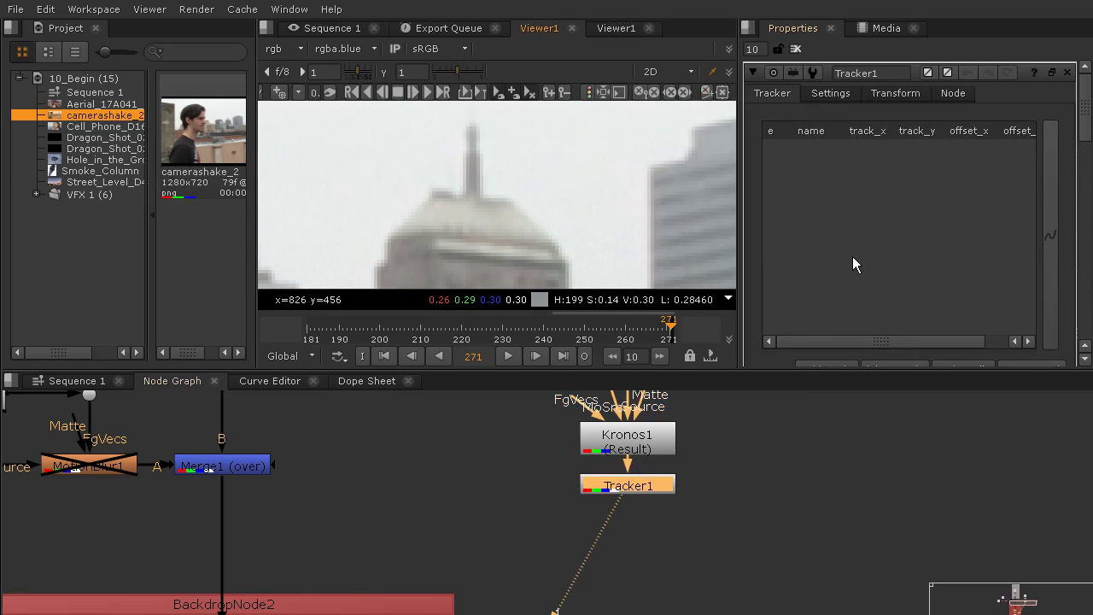
scroll(853, 265, down, 3)
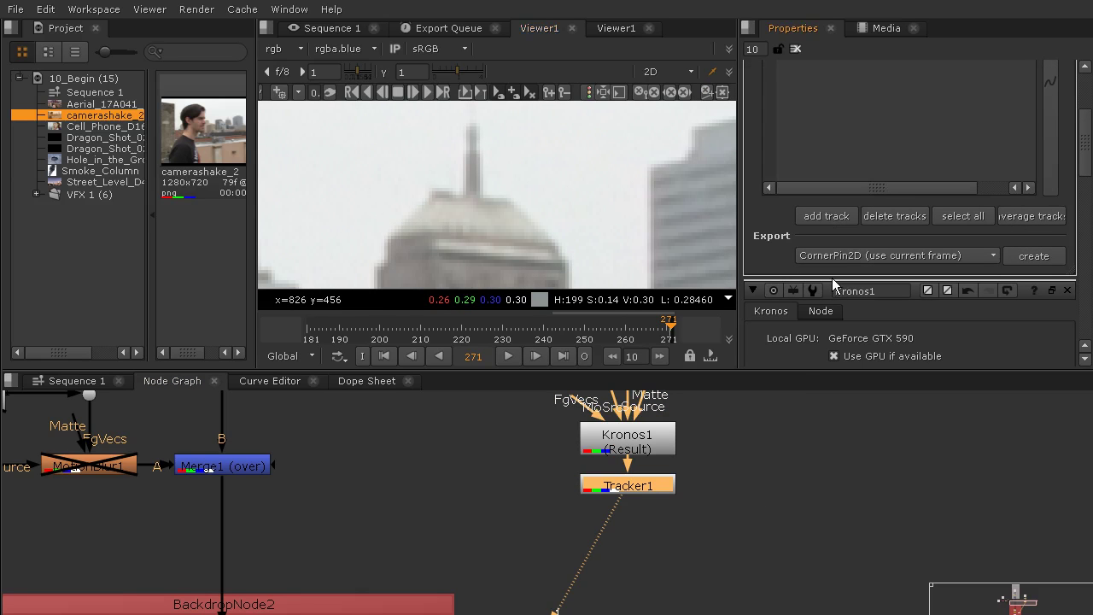
scroll(833, 284, up, 3)
drag(497, 189, 645, 176)
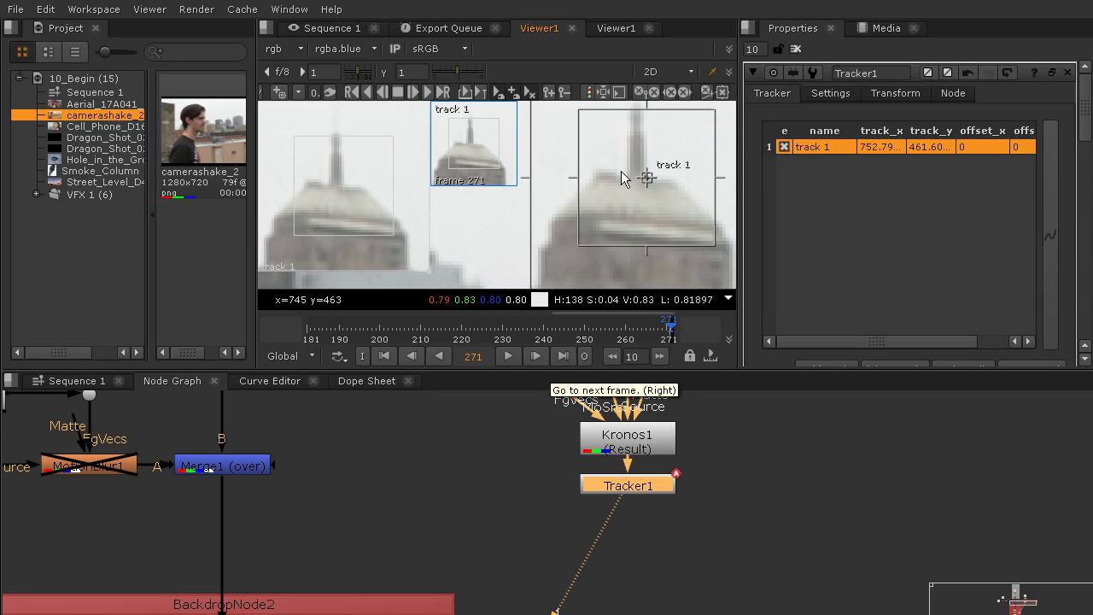
scroll(625, 176, down, 5)
drag(664, 146, 693, 121)
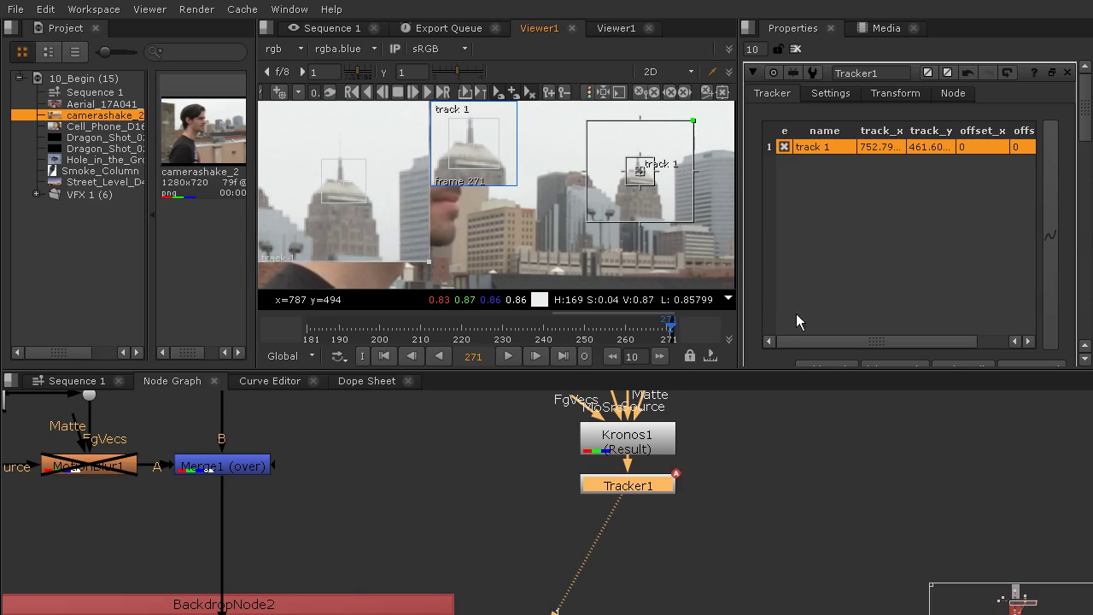
Track the spire backwards to frame 181, check the path through to frame 264, and close the Tracker1 properties.
click(366, 91)
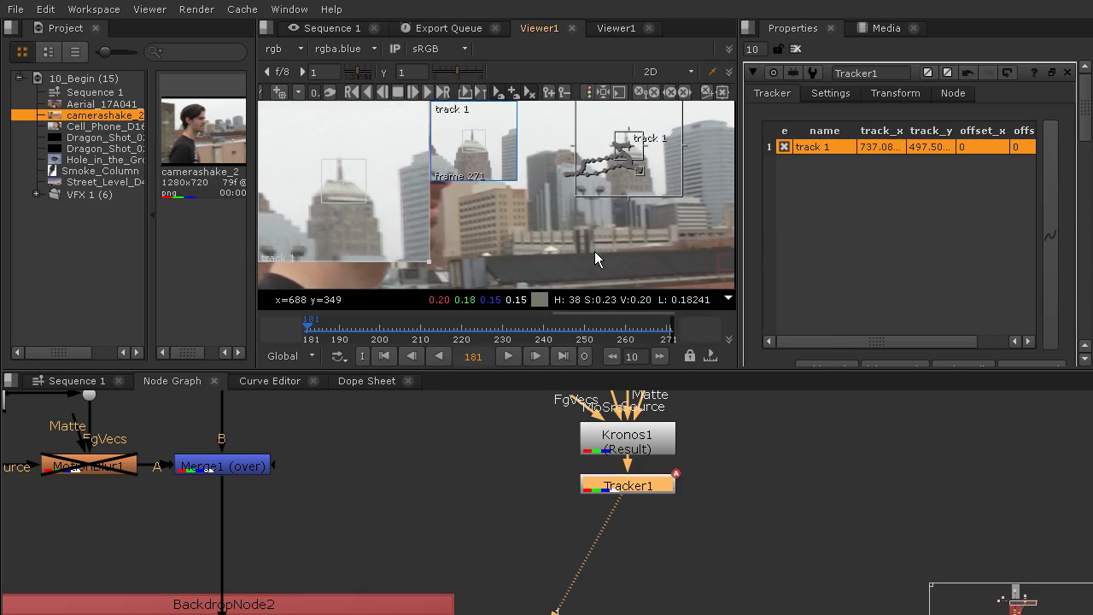
click(415, 326)
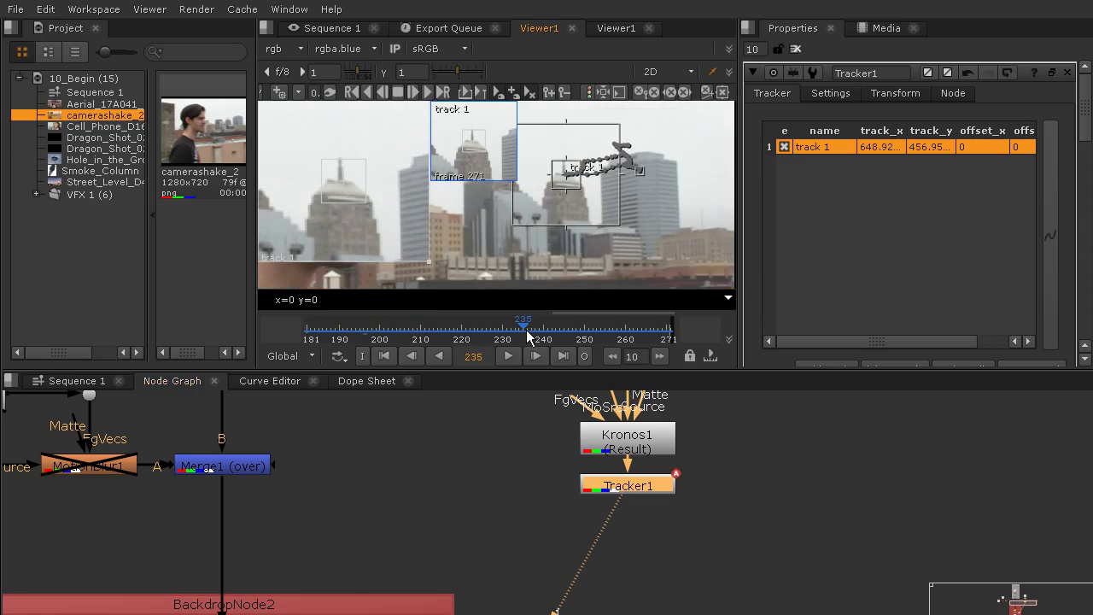
click(641, 328)
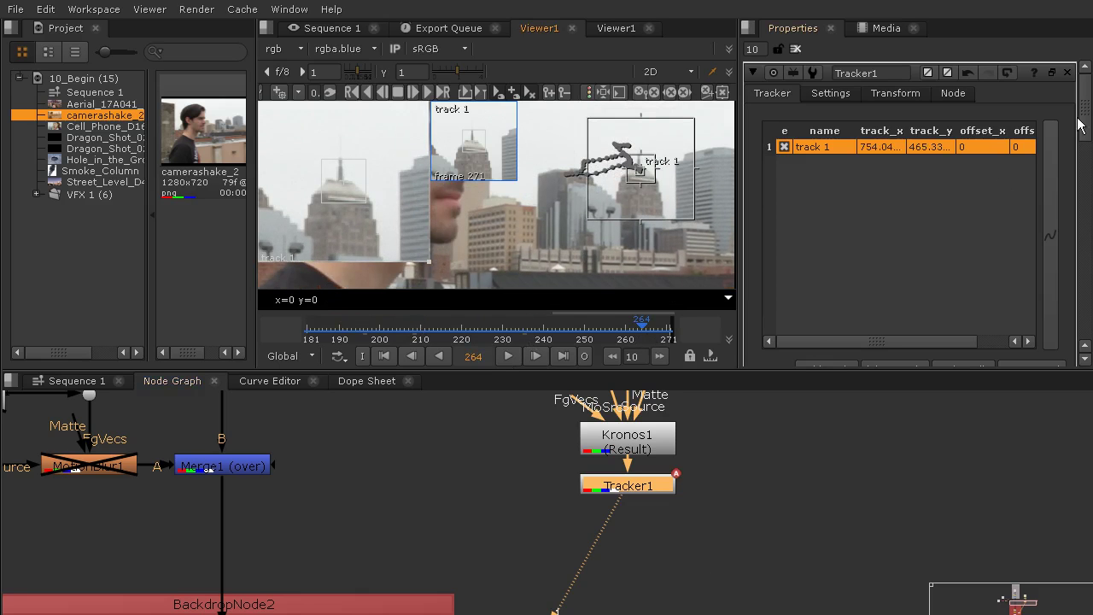
click(1067, 72)
Create a Transform node in the node graph near the Street_Level_D47_4_233_Render backdrop.
scroll(512, 483, down, 4)
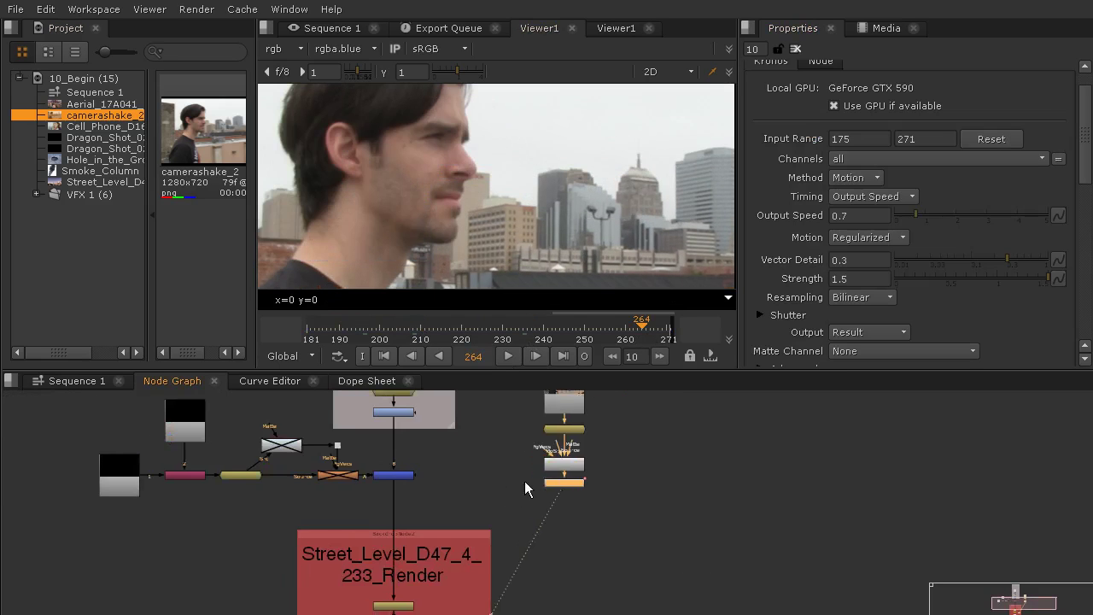
drag(524, 481, 703, 426)
scroll(701, 427, up, 2)
scroll(721, 481, down, 3)
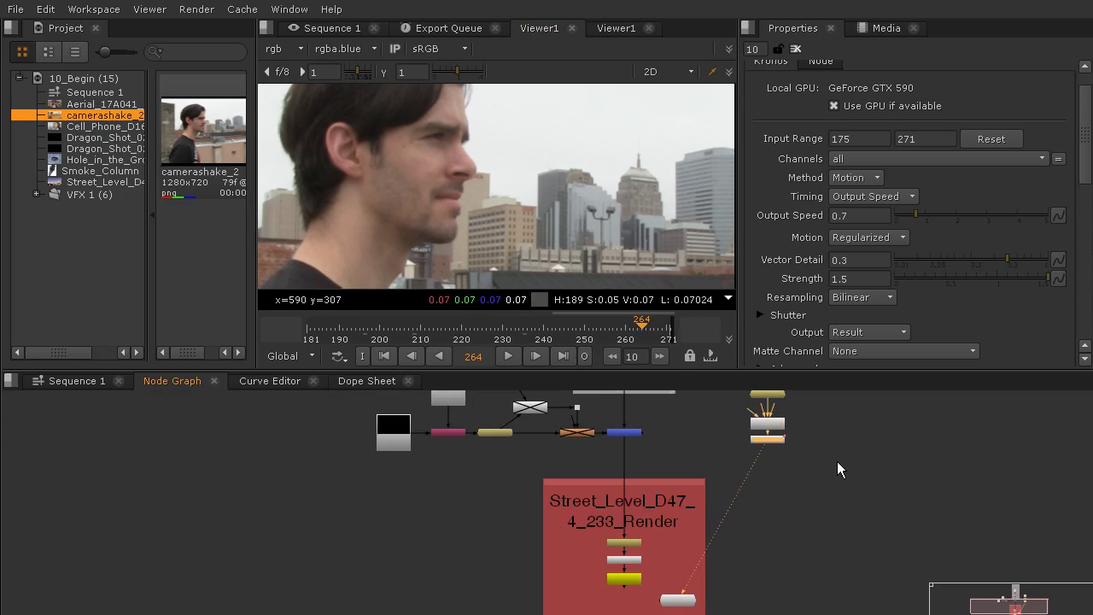
key(Tab)
text(tra)
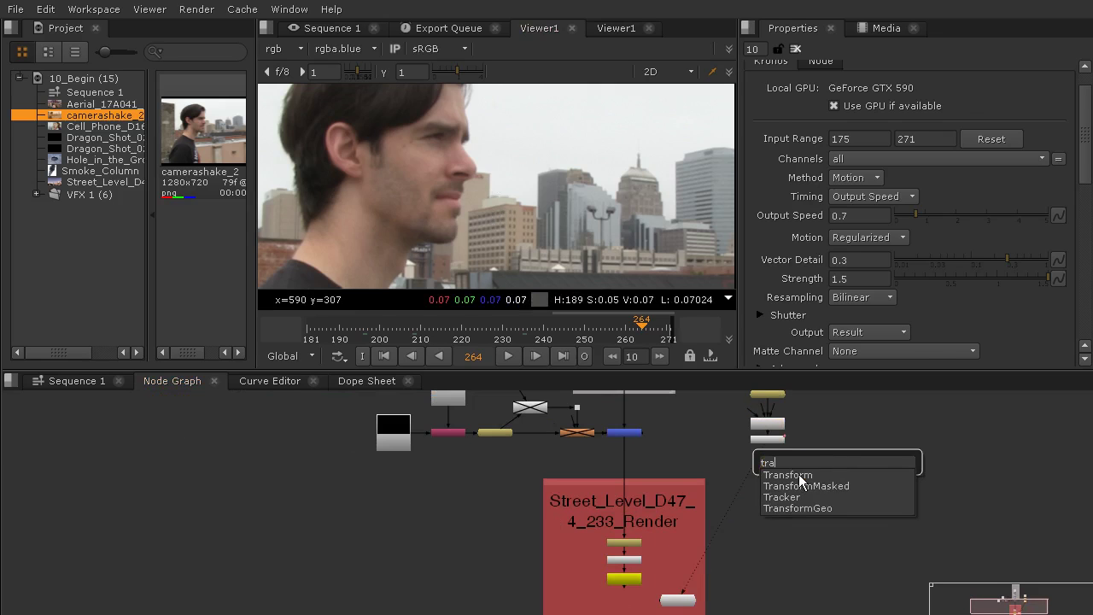
key(Return)
Insert Transform1 between Merge1 and AddTimeCode1 and show its output in the viewer.
scroll(841, 475, up, 2)
drag(833, 453, 394, 523)
key(1)
Link Transform1's translate parameter to the translate values of Tracker1.
scroll(624, 165, down, 5)
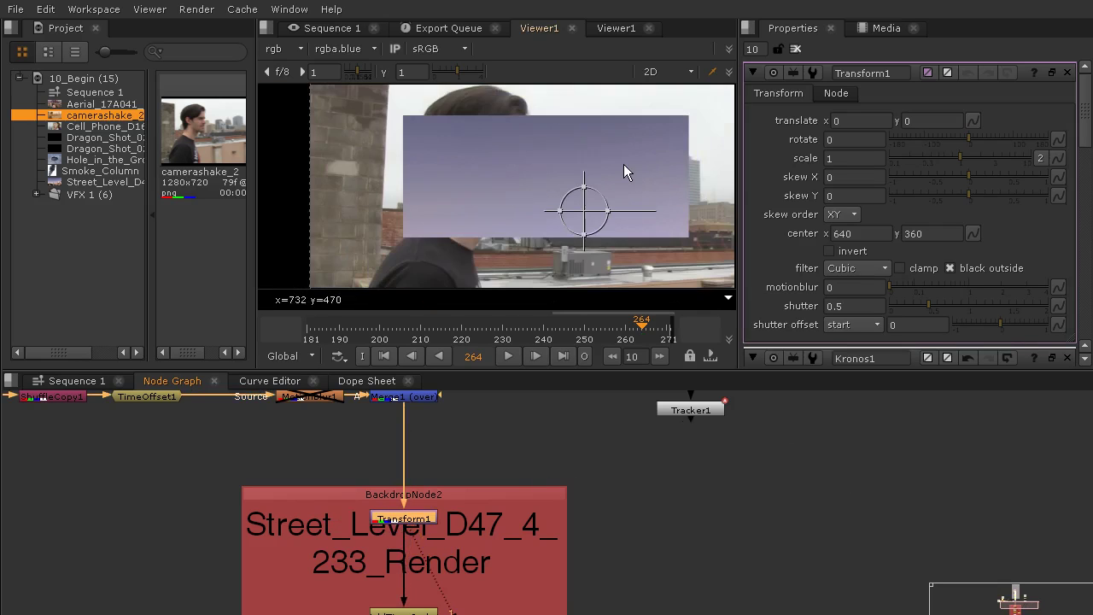
drag(631, 168, 521, 166)
scroll(544, 164, up, 2)
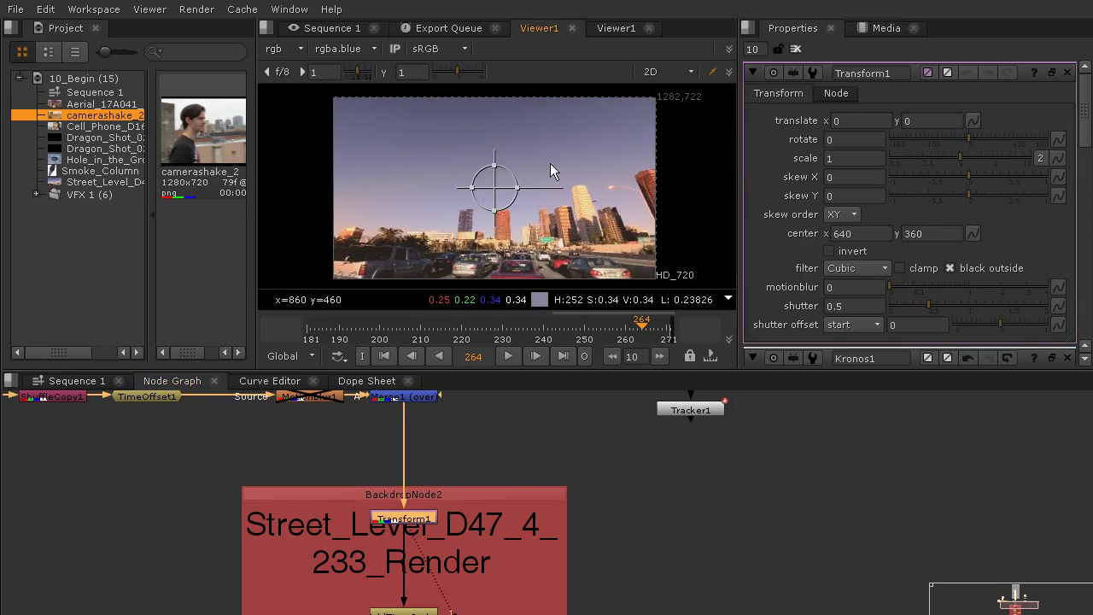
click(974, 121)
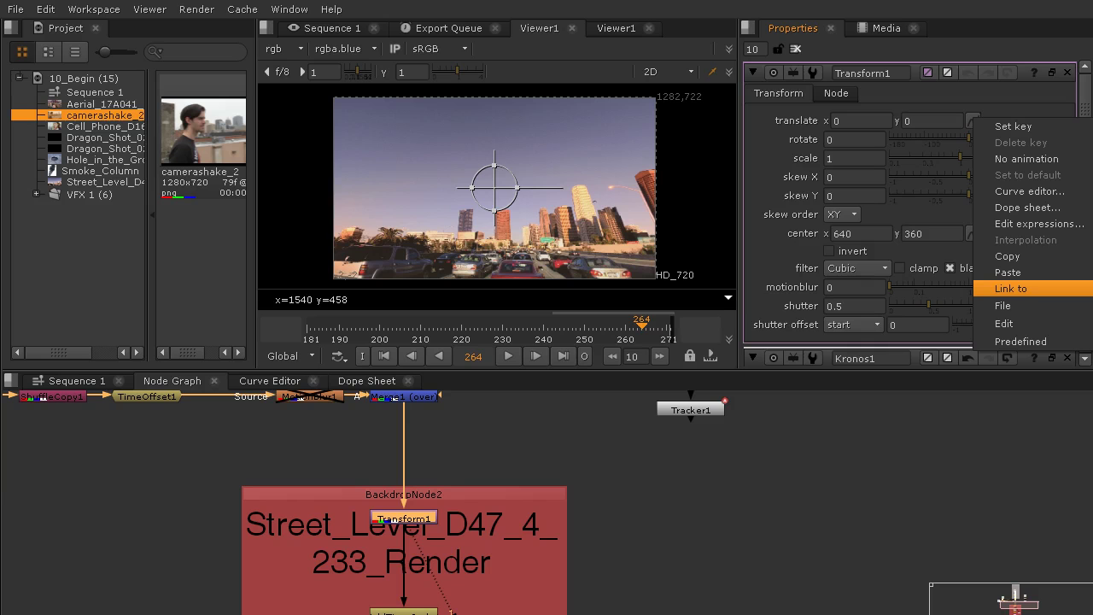
click(1089, 288)
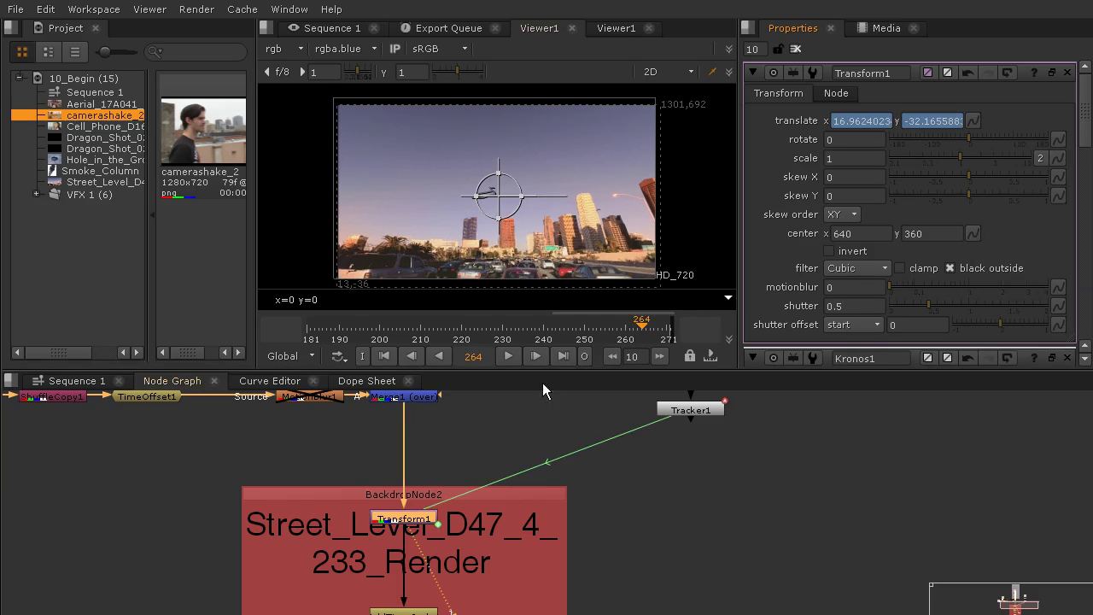
Add a second Transform node and insert it between Transform1 and AddTimeCode1.
drag(533, 532, 556, 517)
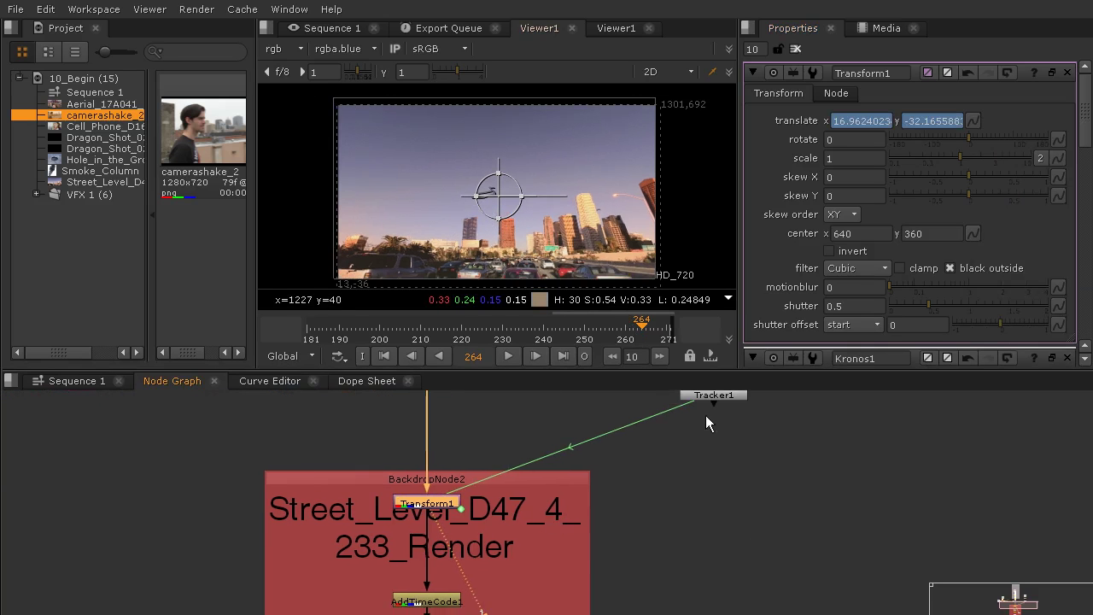
click(694, 513)
key(Tab)
text(tra)
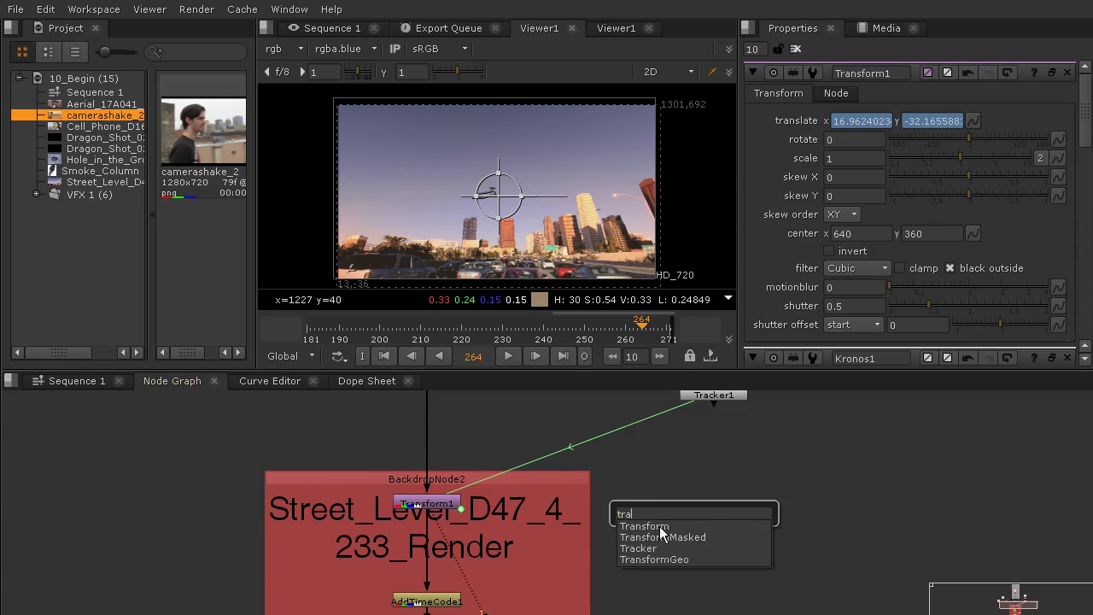
click(660, 526)
drag(694, 514, 422, 532)
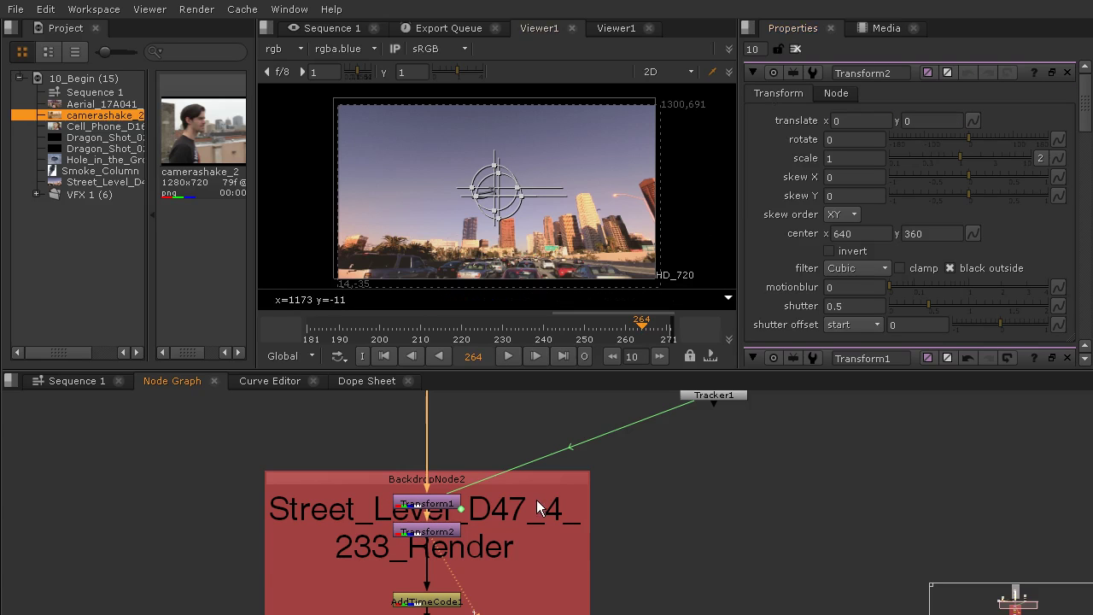
Set Transform2's scale to 1.1 and leave only its properties open.
click(415, 538)
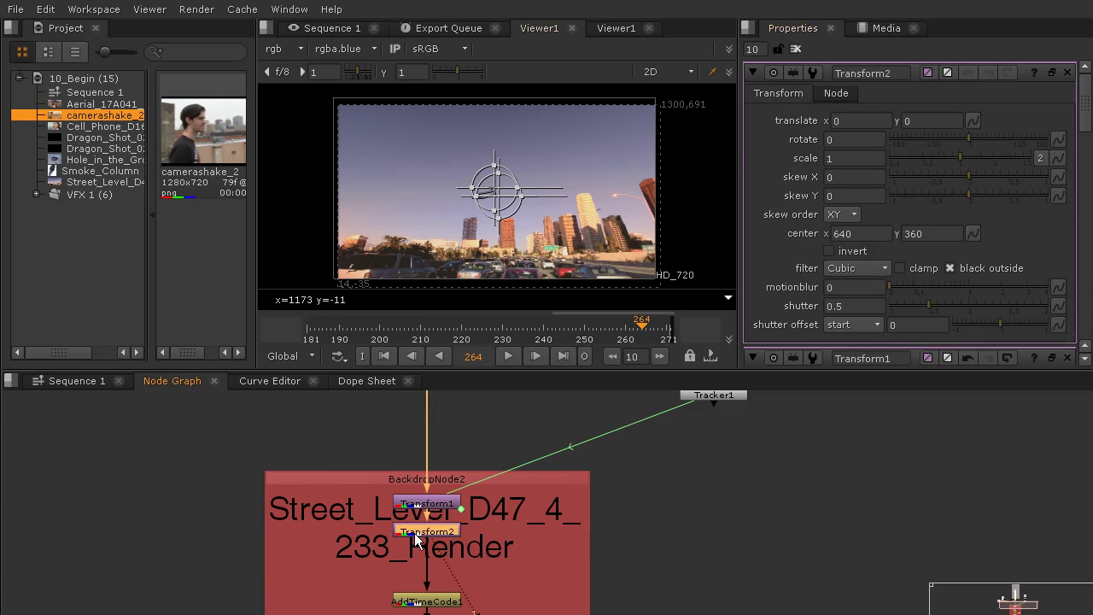
click(839, 158)
key(Return)
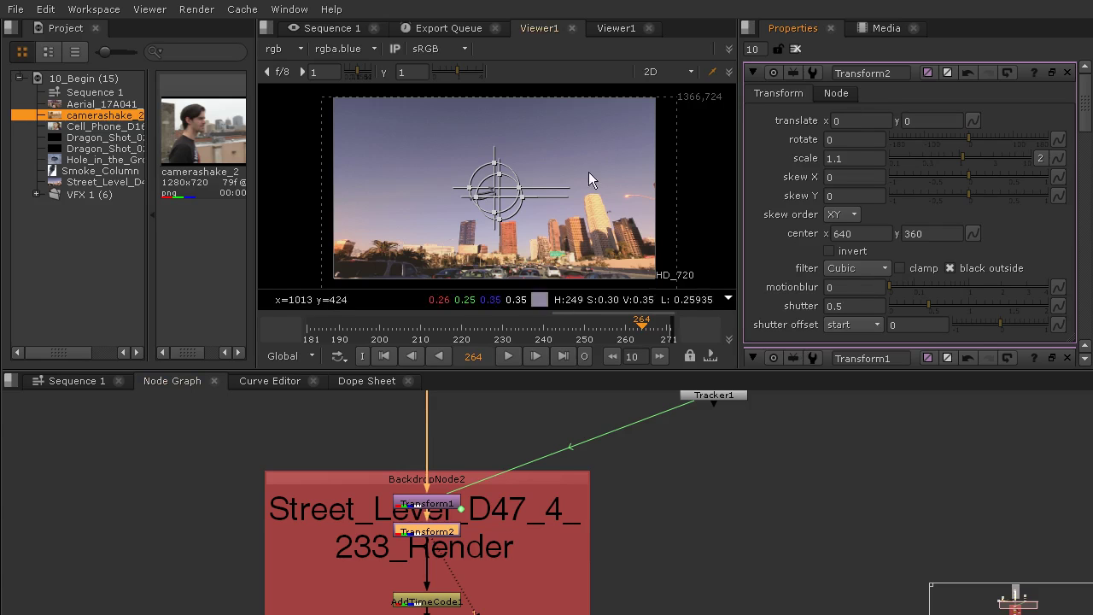
click(796, 50)
double_click(442, 526)
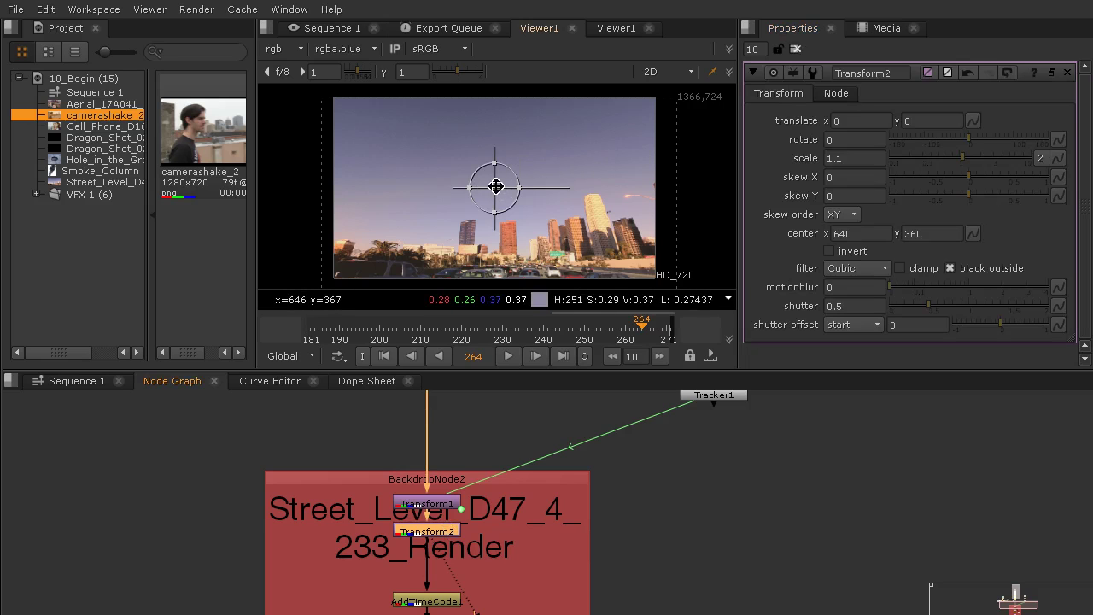
Reposition the scaled shot with Transform2's viewer handle to a translate of about x 26, y 16.
drag(495, 185, 499, 182)
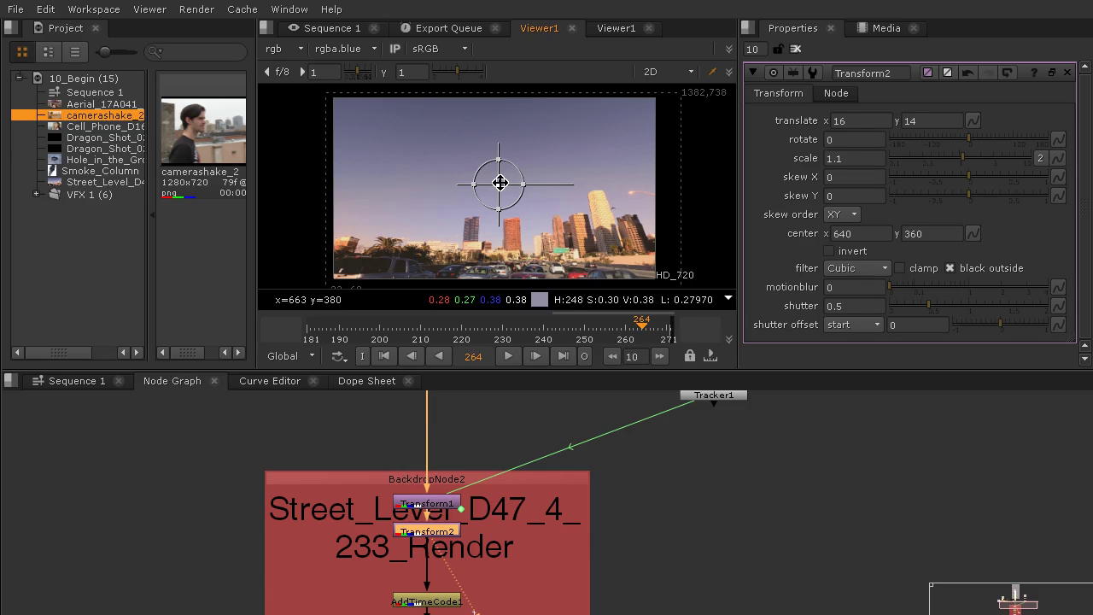
drag(500, 182, 504, 176)
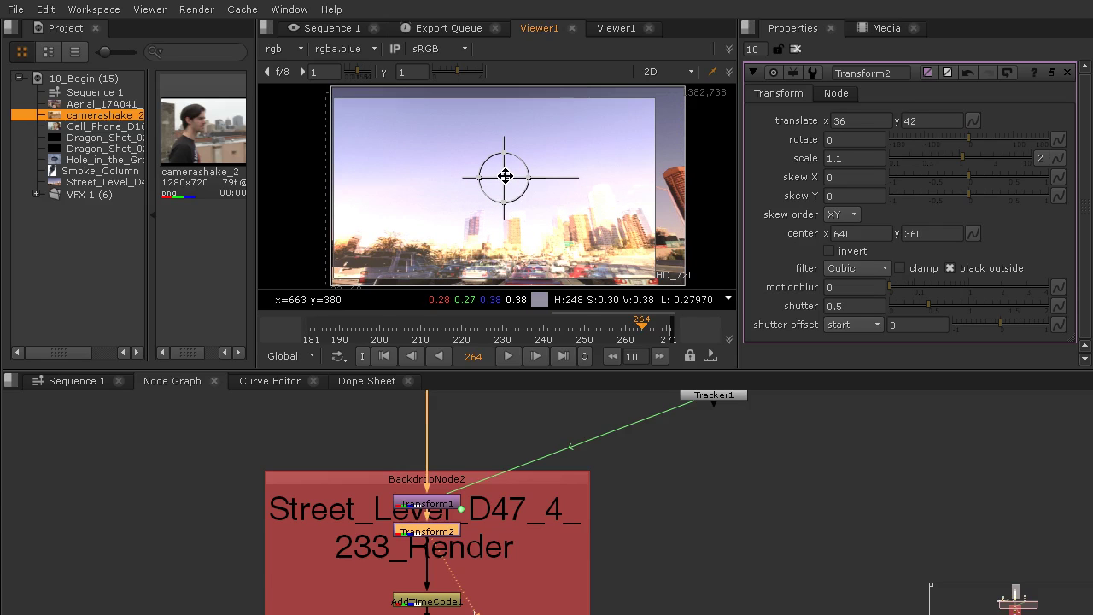
drag(505, 176, 507, 181)
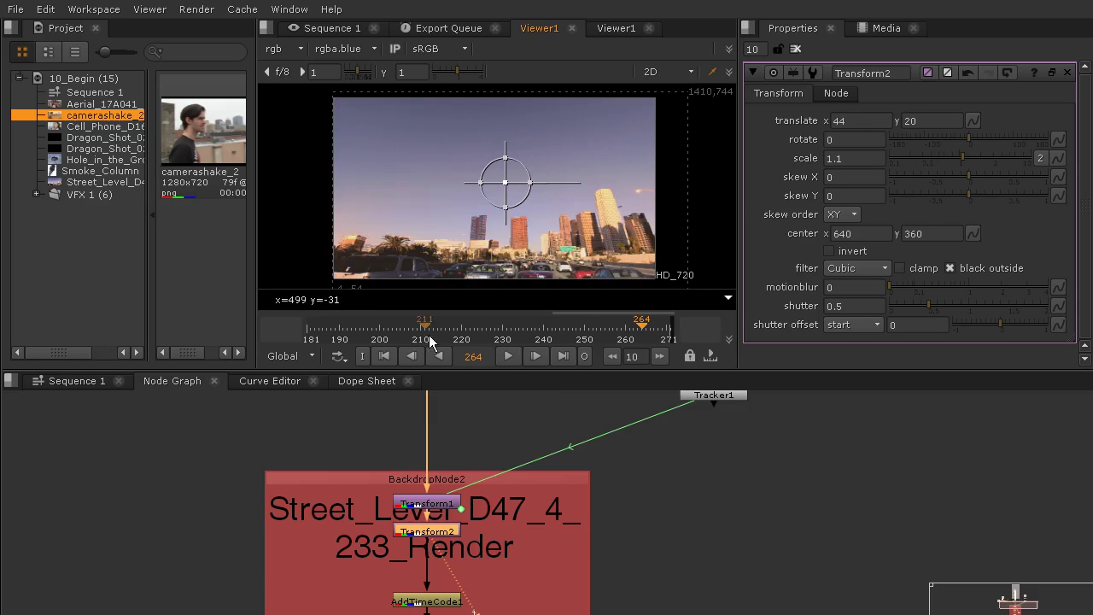
drag(507, 181, 502, 183)
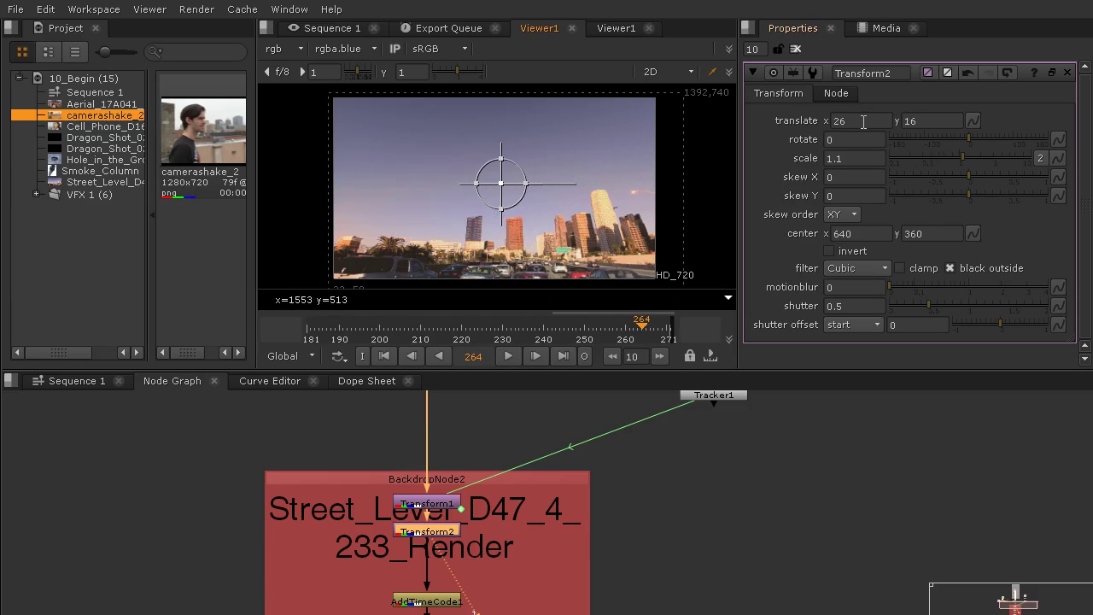
Set Transform2's horizontal translate to 38.
double_click(871, 121)
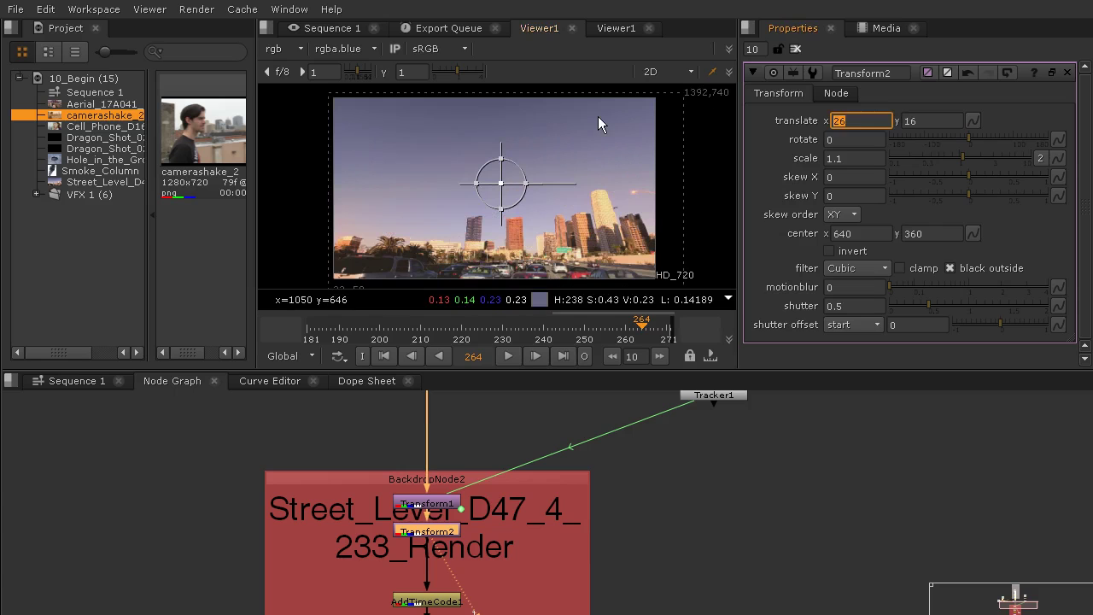
text(38)
click(943, 120)
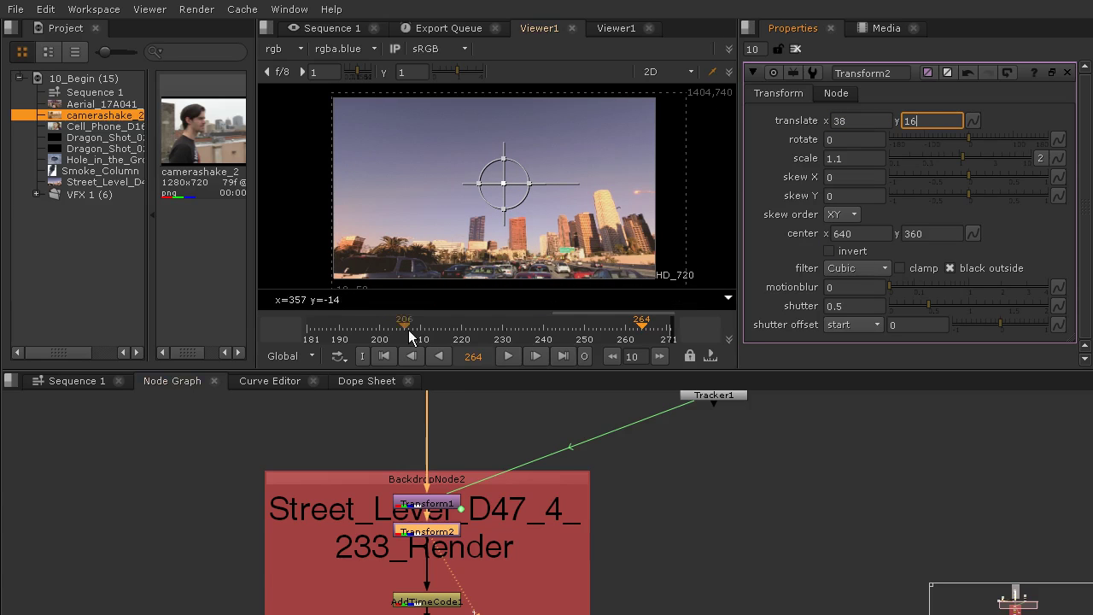
Scrub the stabilised framing from frame 258 back to 181 to check for exposed edges, and play the camera shake.
click(650, 330)
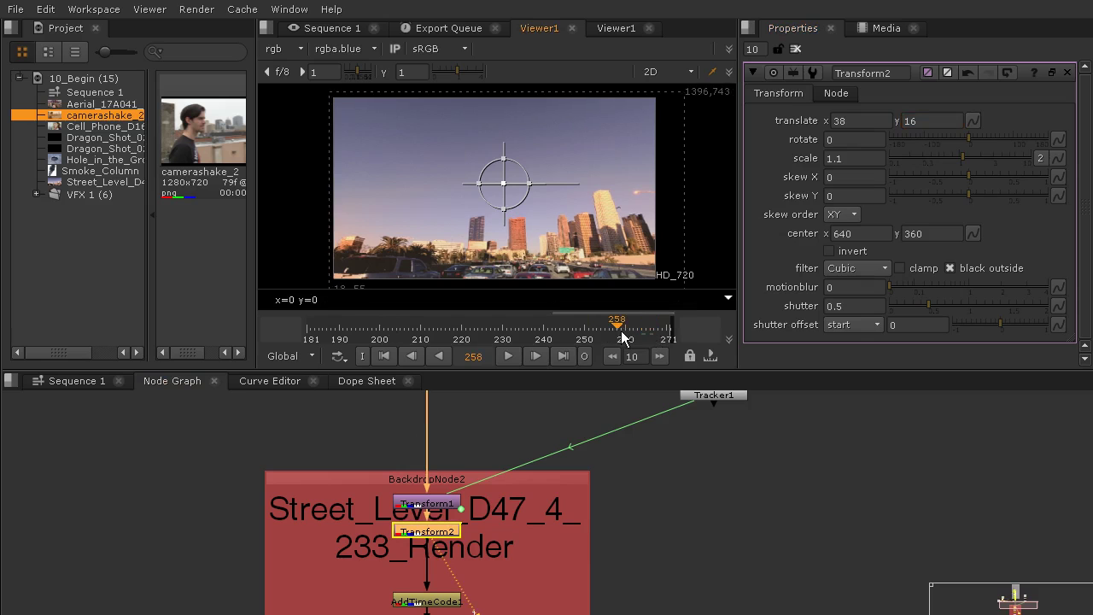
click(458, 333)
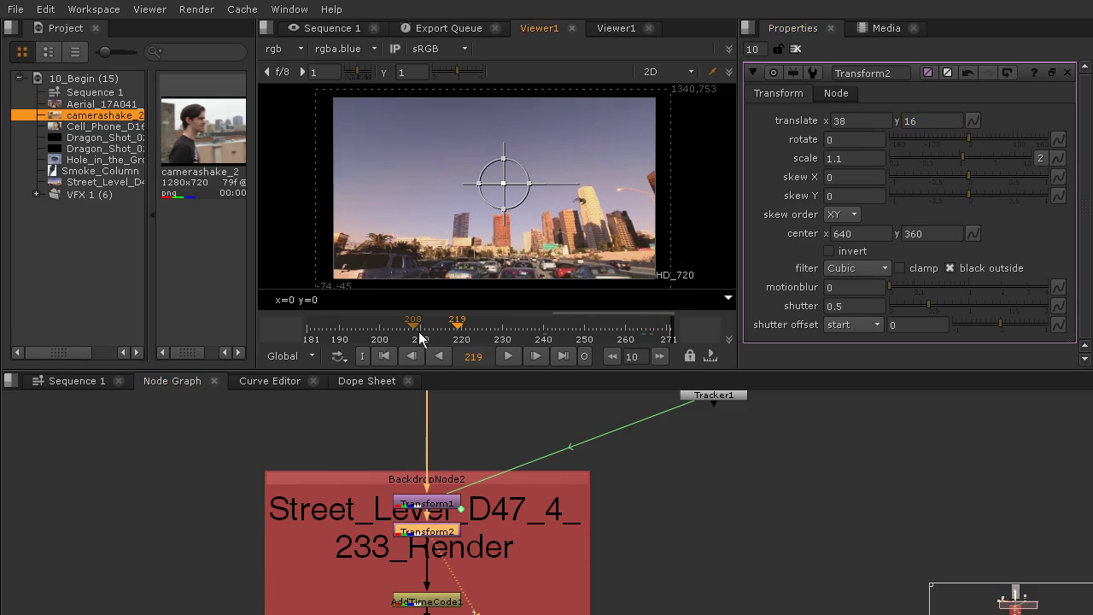
click(385, 334)
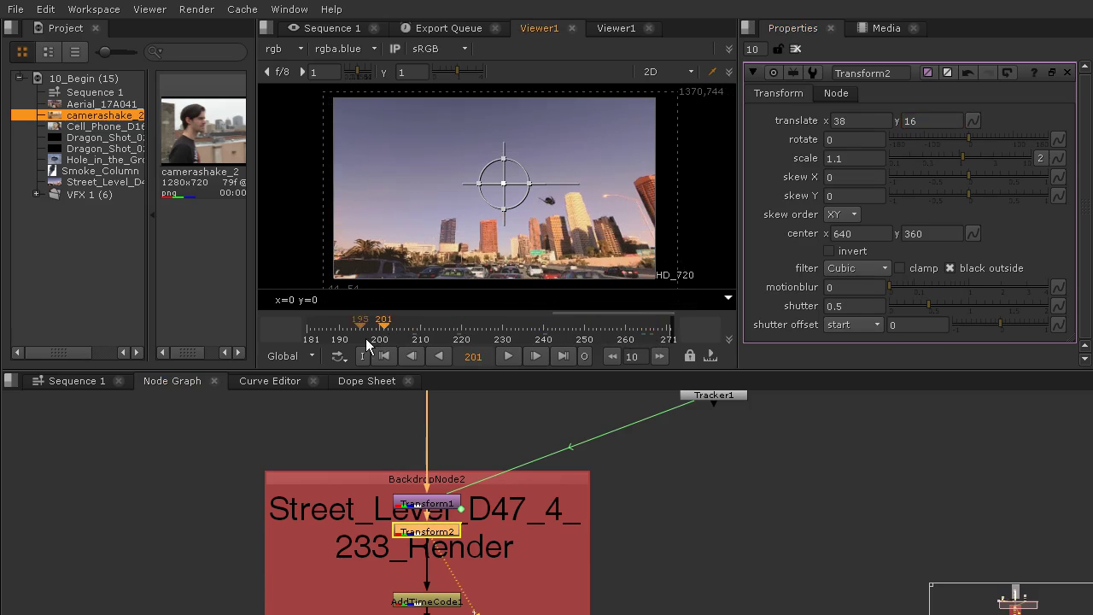
click(330, 336)
click(308, 334)
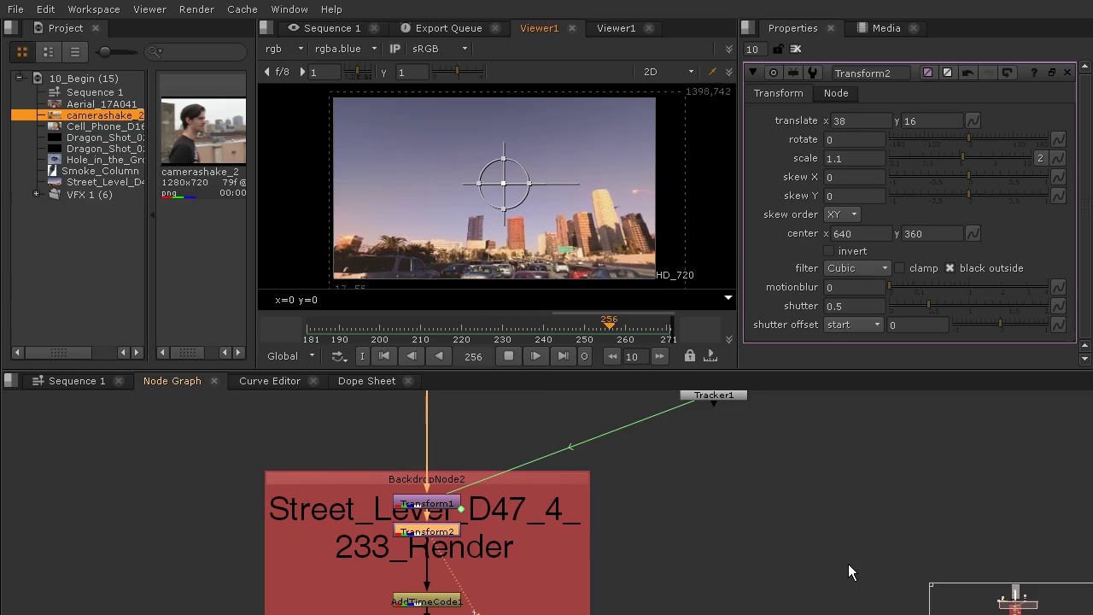
Stop the playback and insert a Transform node in the dragon branch, between MotionBlur1 and Merge1.
click(509, 356)
scroll(646, 477, down, 3)
drag(436, 399, 515, 586)
scroll(515, 586, up, 3)
drag(118, 411, 681, 613)
drag(609, 544, 385, 545)
drag(301, 519, 144, 443)
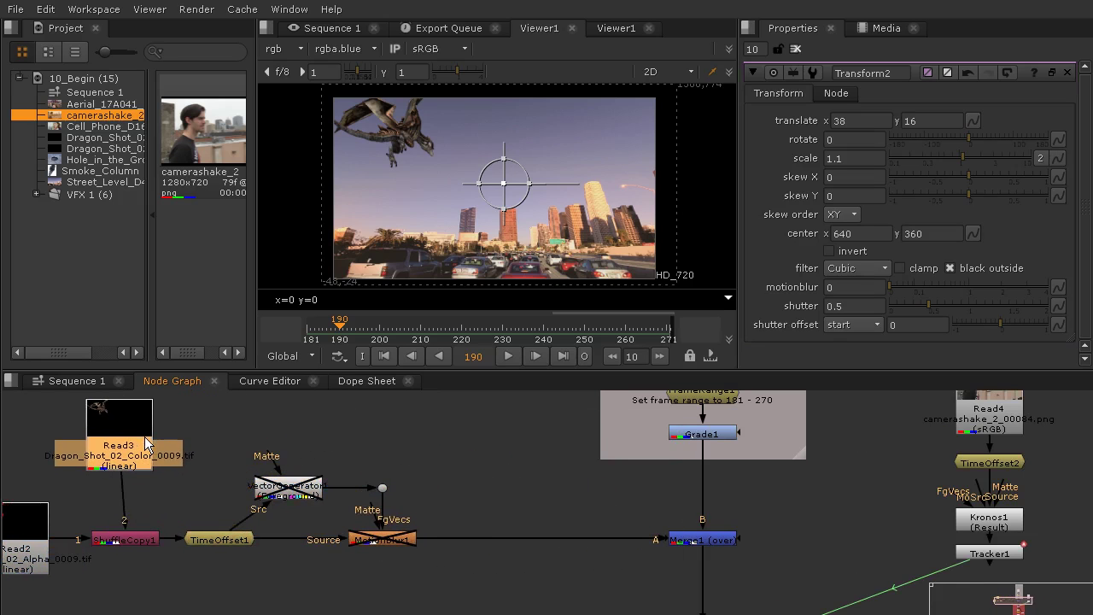
click(397, 435)
key(Tab)
text(tra)
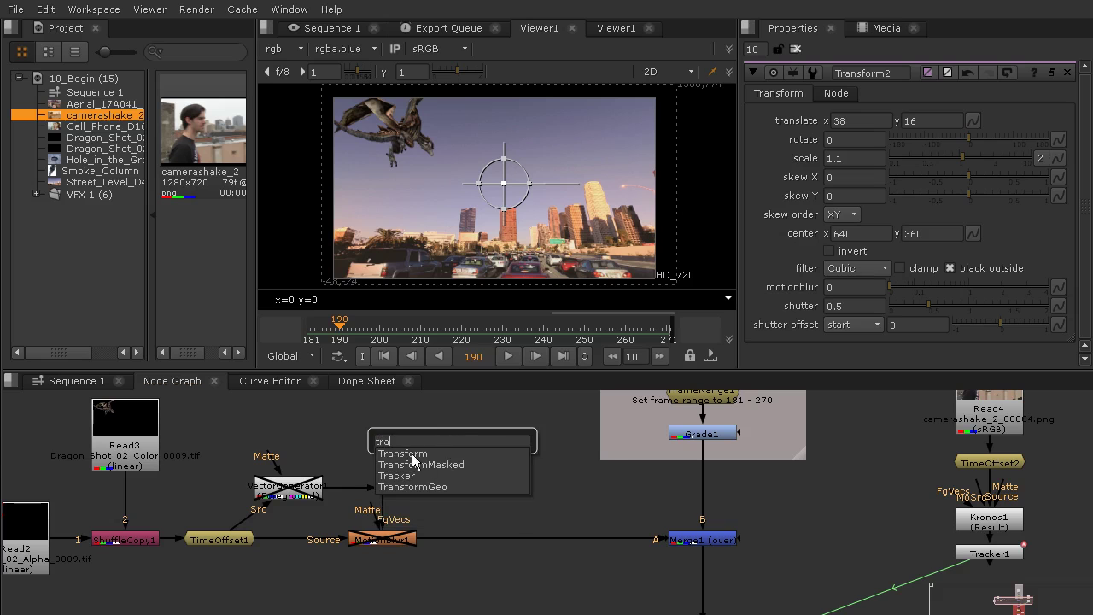
click(413, 456)
drag(453, 442, 632, 547)
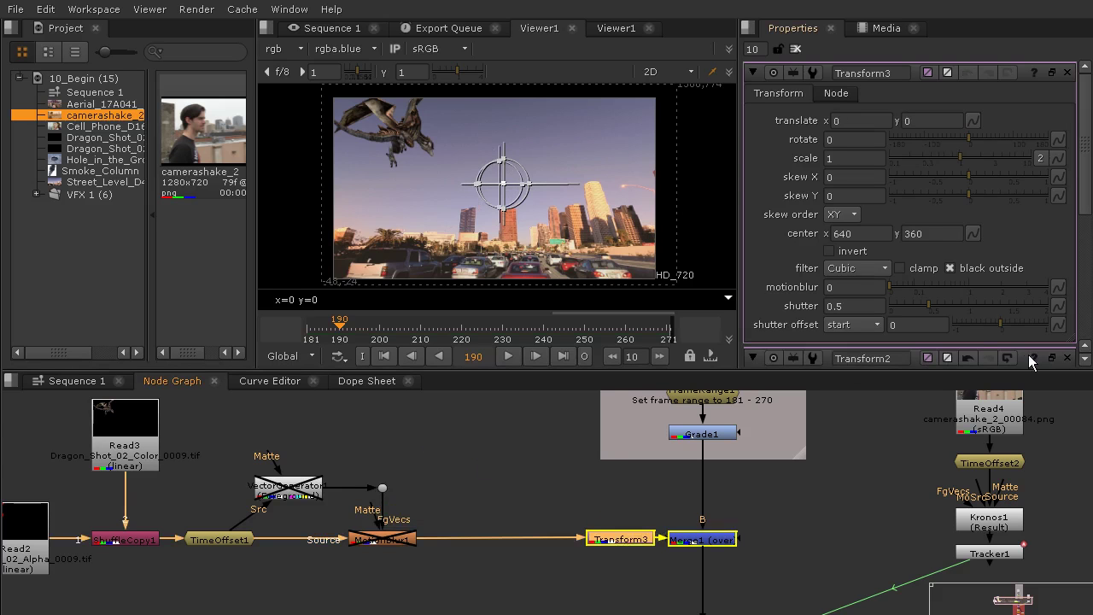
Close Transform2's properties and set keyframes on Transform3's x and y translate at frame 193.
scroll(1006, 261, down, 3)
click(1067, 251)
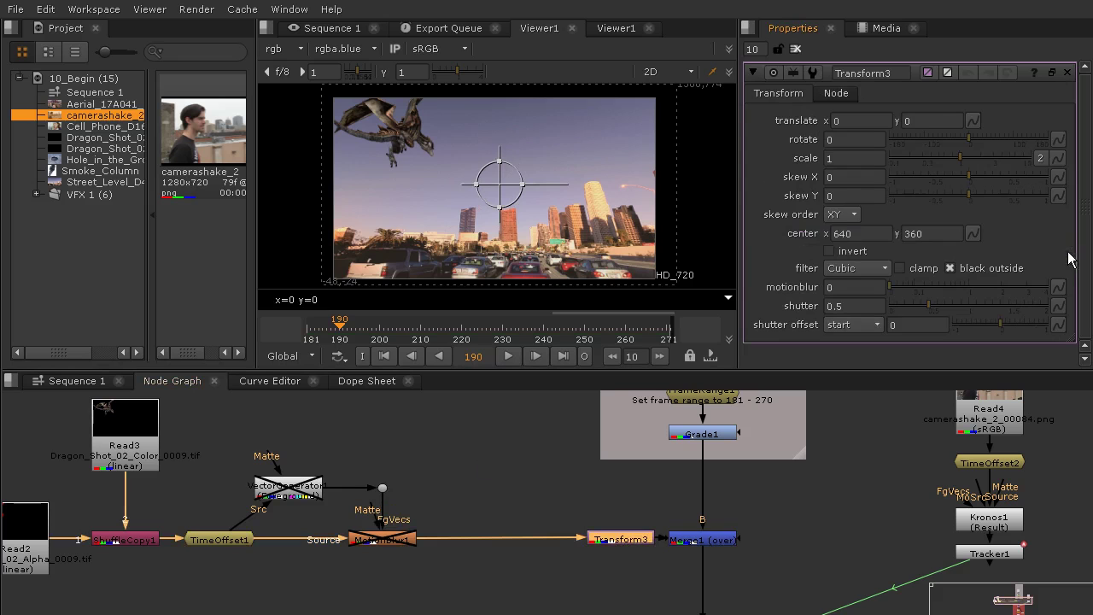
click(357, 338)
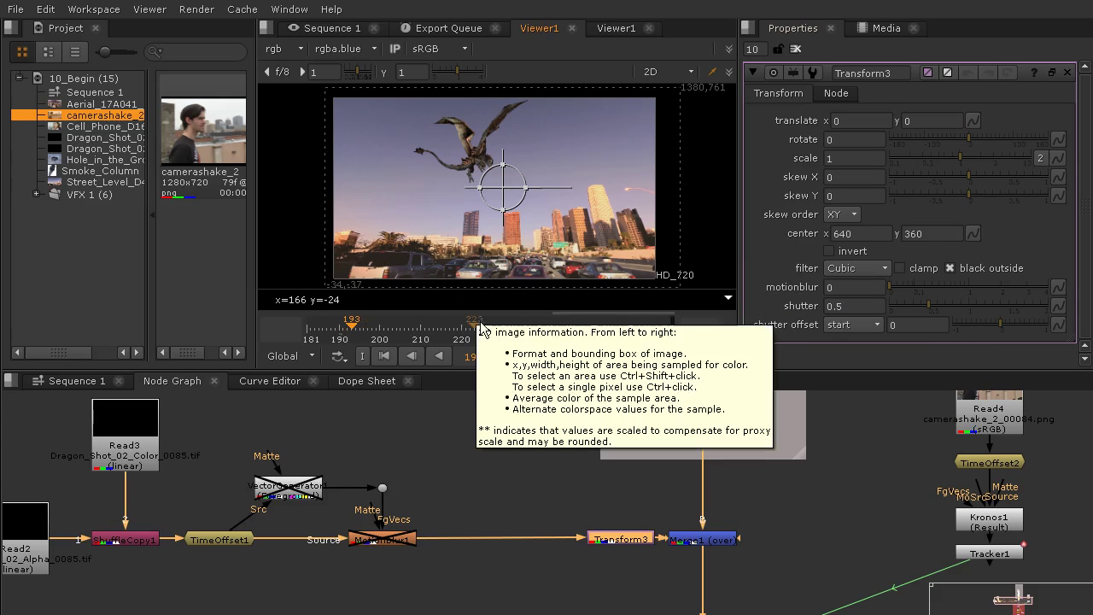
right_click(932, 119)
click(971, 127)
right_click(857, 120)
click(887, 128)
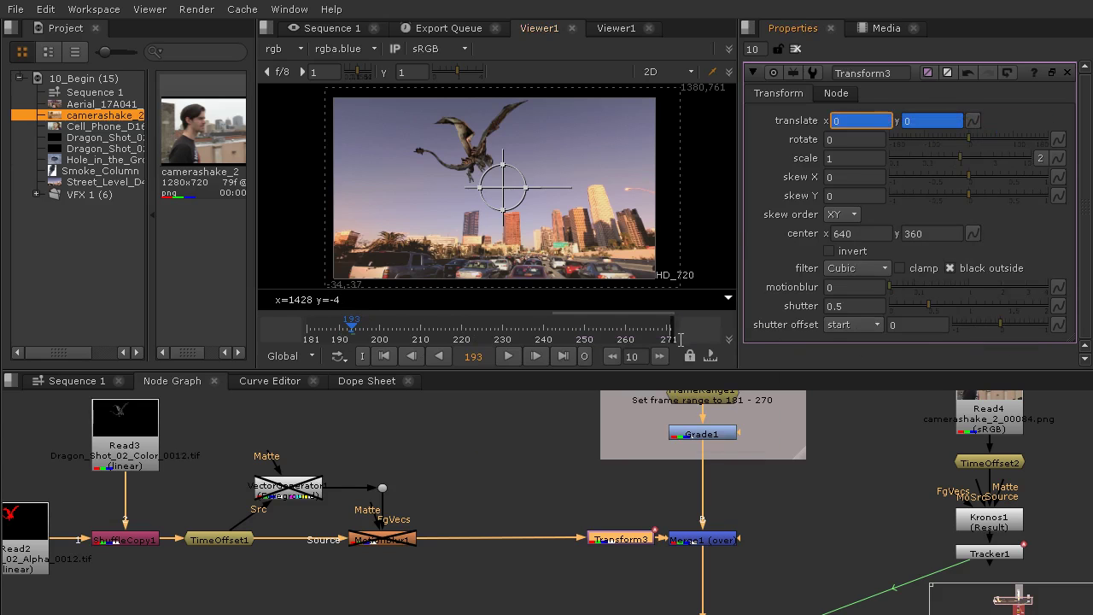
At frame 270, shift the distant dragon with Transform3's viewer handle to a translate of about x 45, y -1.
click(675, 339)
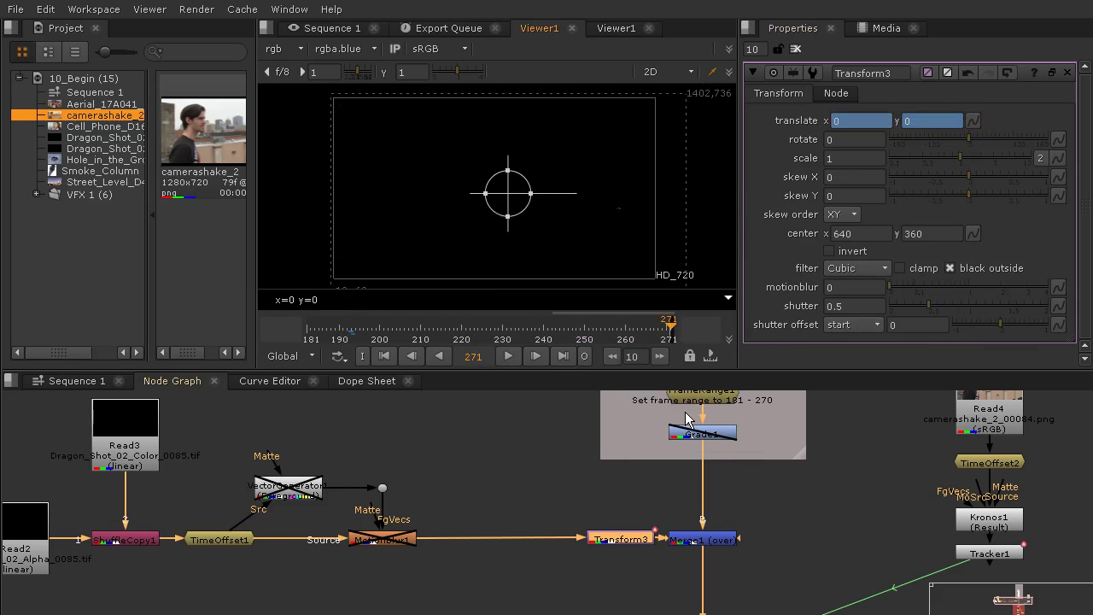
key(Left)
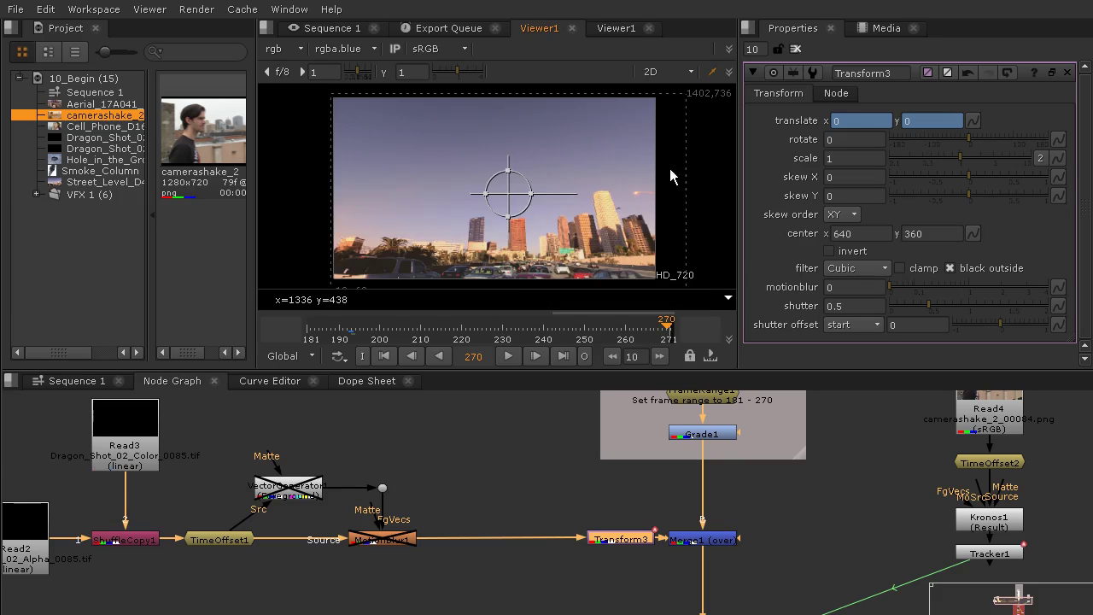
scroll(619, 252, up, 5)
drag(521, 195, 569, 223)
drag(365, 129, 400, 131)
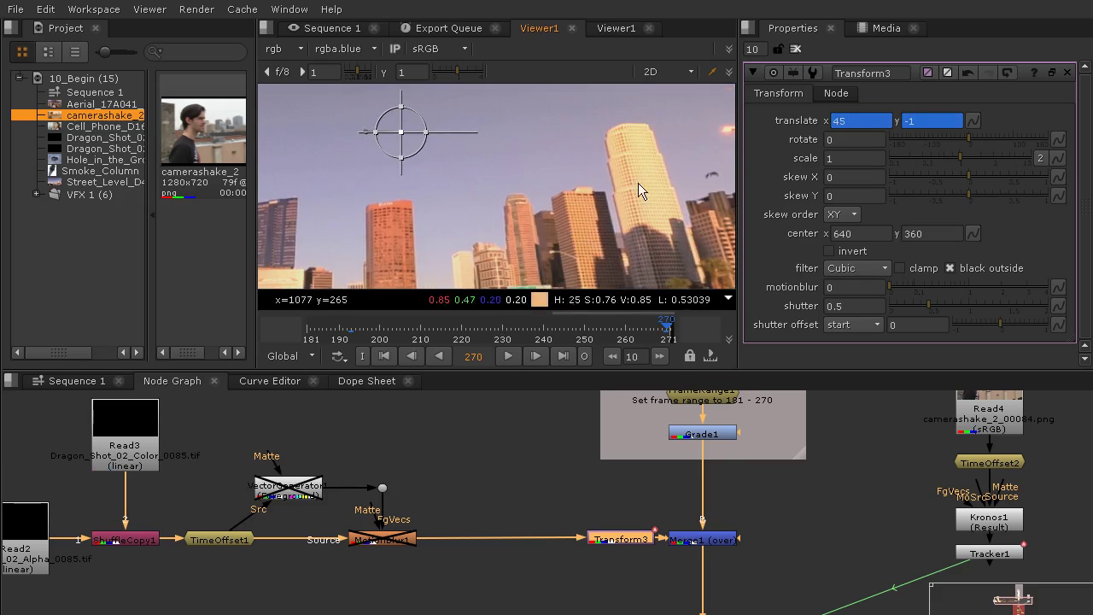
scroll(615, 165, down, 5)
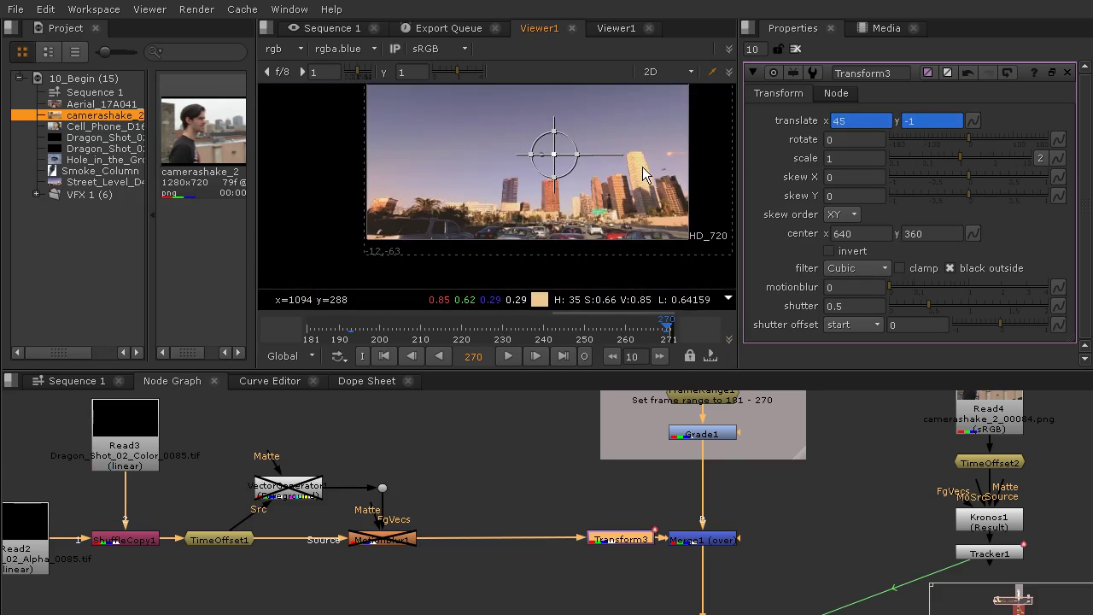
Scrub from frame 265 back to frame 193 to check the dragon's keyframed offset.
click(561, 331)
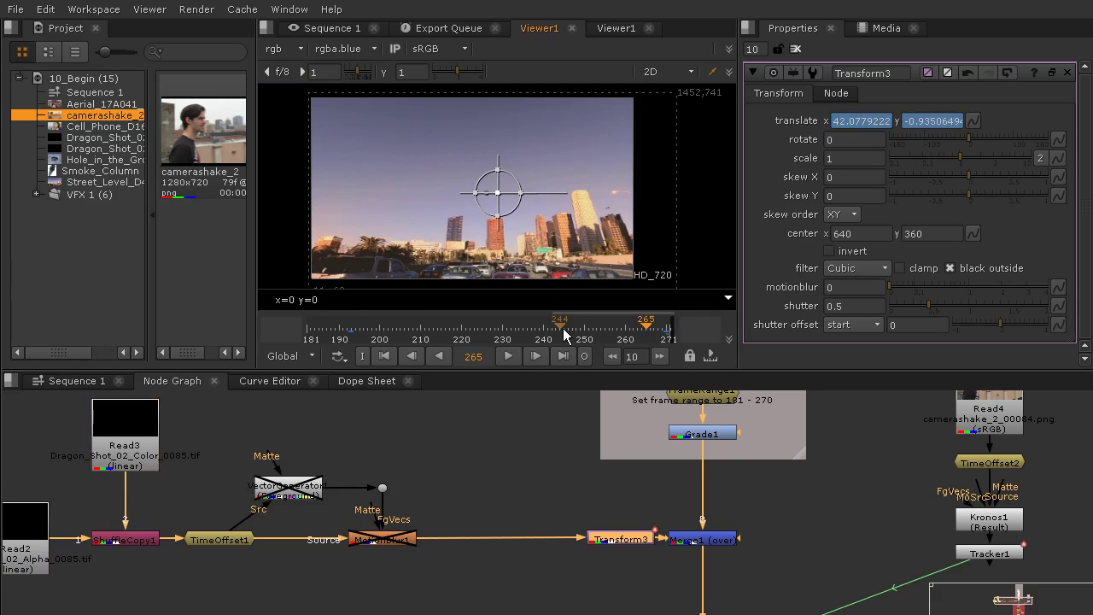
drag(492, 326, 406, 331)
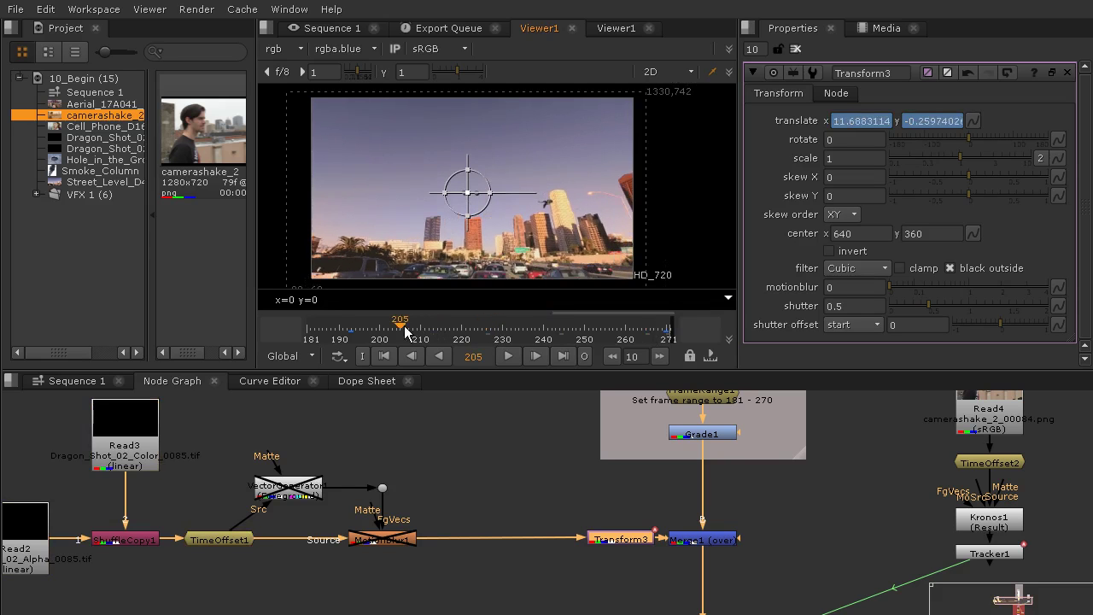
click(356, 330)
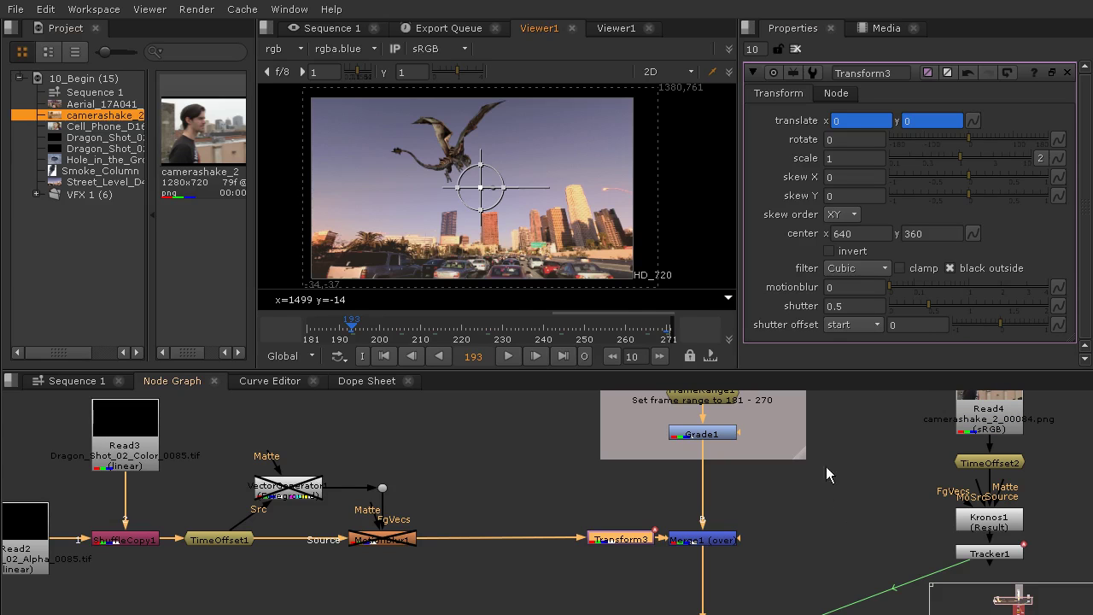
Bring the Smoke_Column clip from the project into the node graph and place it beside the Street_Level plate's backdrop, above the dragon branch.
click(105, 172)
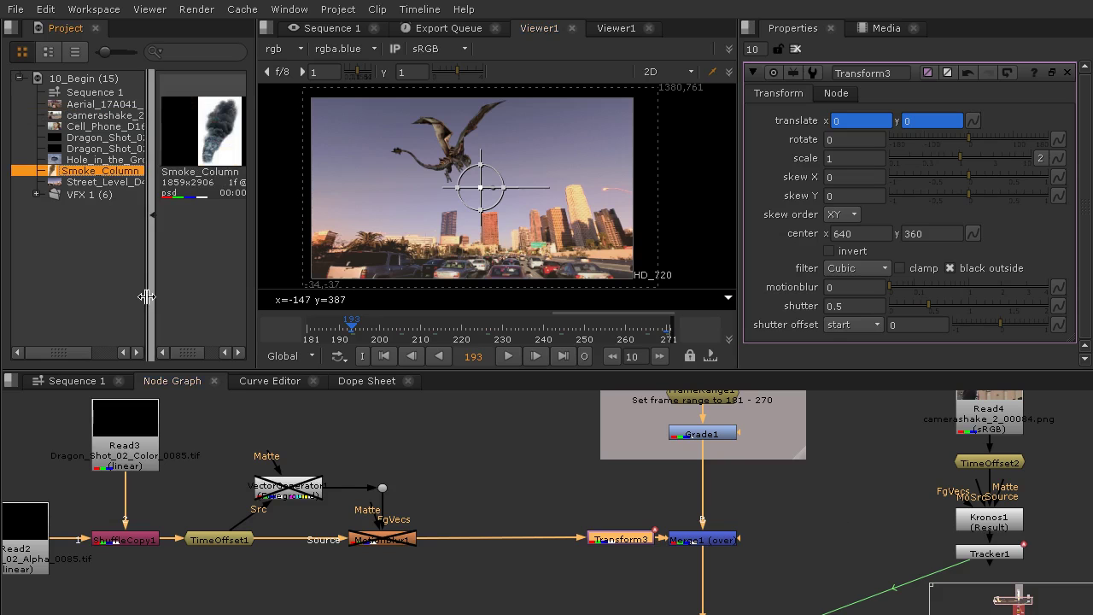
drag(82, 177, 438, 440)
scroll(546, 513, down, 2)
drag(540, 477, 609, 531)
drag(473, 474, 1016, 468)
scroll(1038, 466, down, 3)
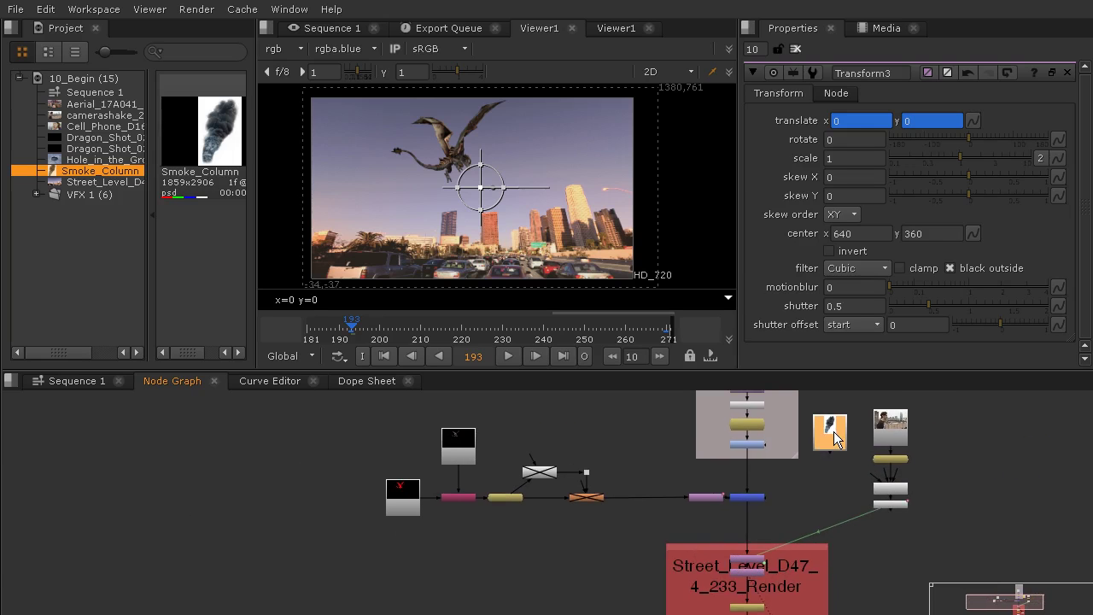
drag(834, 432, 638, 514)
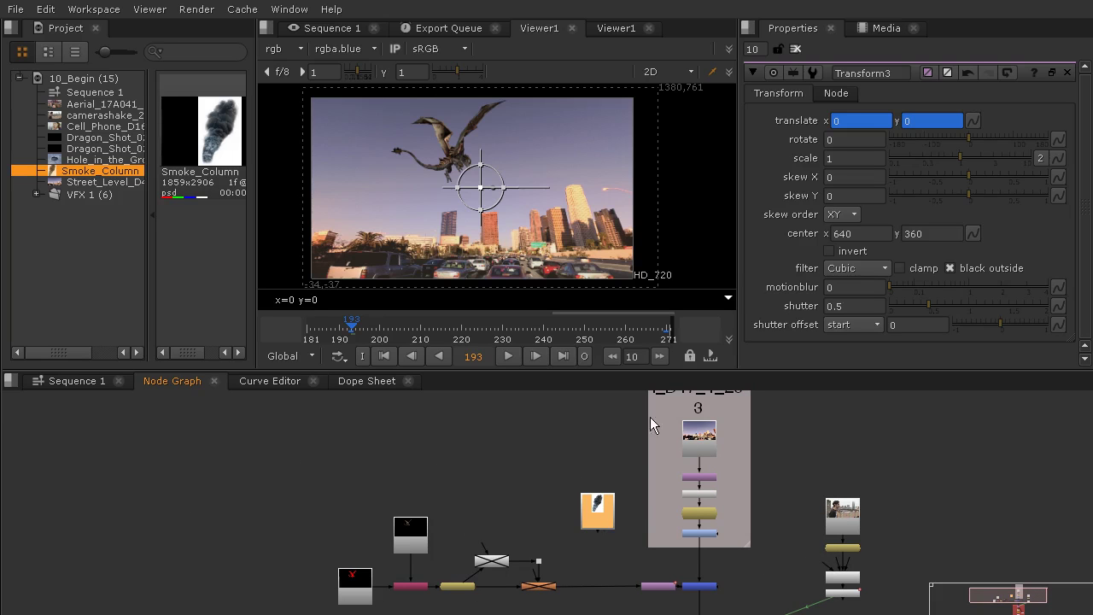
drag(590, 520, 585, 435)
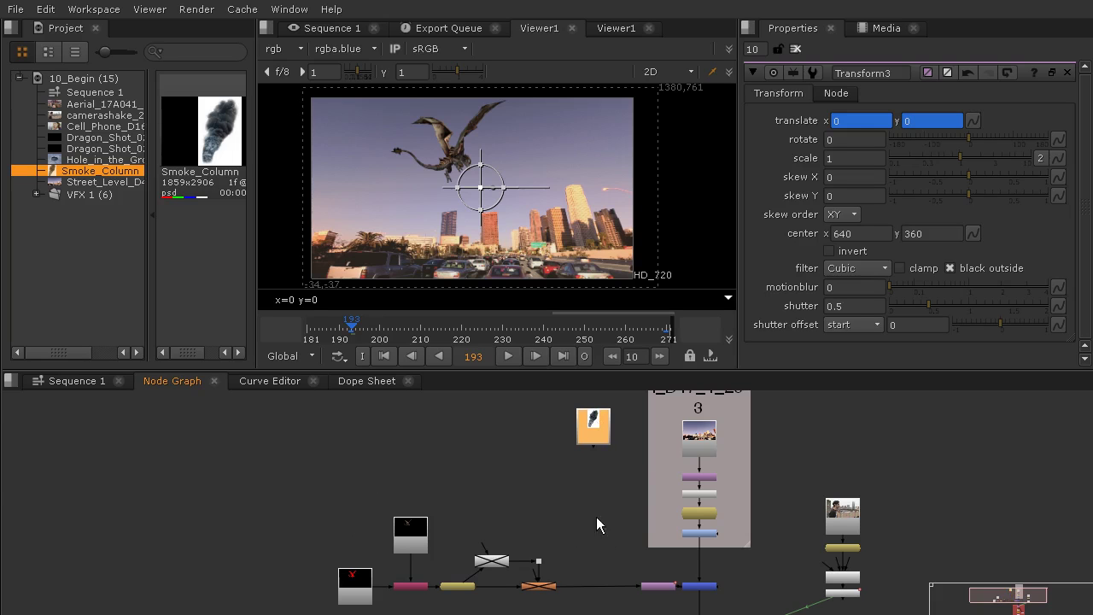
Insert a Merge node between Grade1 and Merge1, and connect the smoke column as its foreground input.
click(638, 558)
key(Tab)
text(mer)
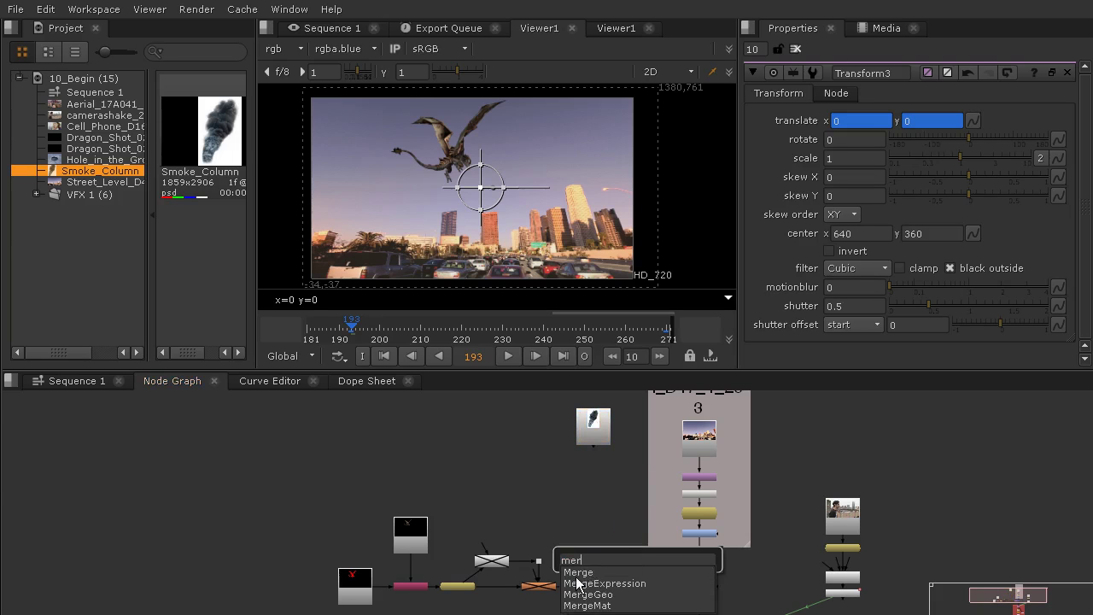
key(Return)
drag(635, 564, 596, 431)
drag(481, 186, 560, 177)
key(ctrl+z)
key(ctrl+z)
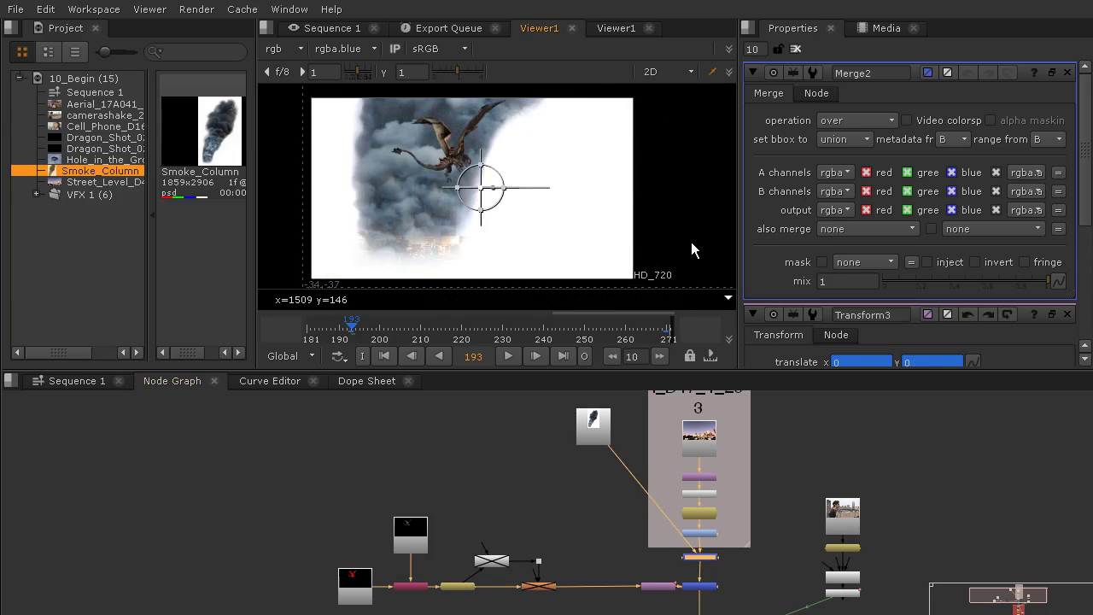
Close Transform3's properties and insert a Transform after the smoke column, with translate 336, -132, rotation about 15.14 and scale 0.204.
click(1068, 315)
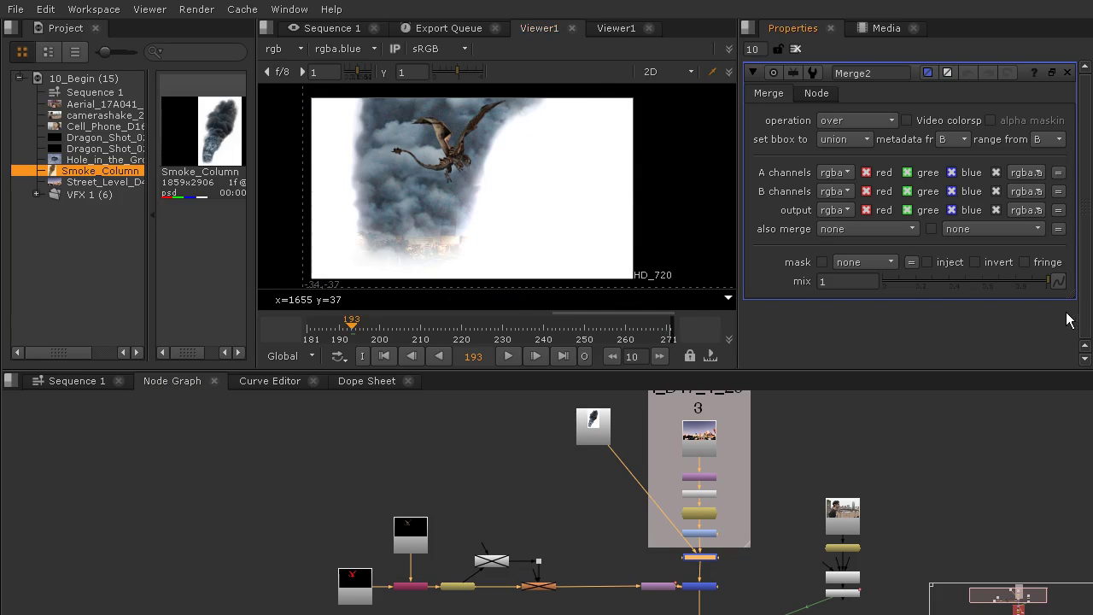
scroll(631, 493, up, 4)
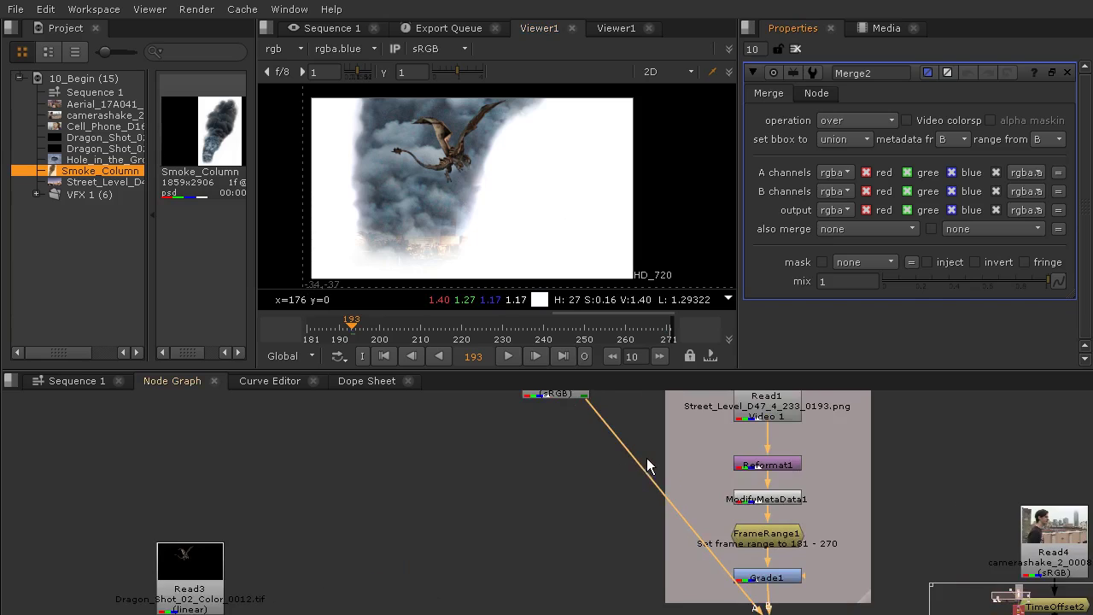
scroll(629, 555, down, 3)
drag(647, 447, 606, 484)
key(Tab)
text(tra)
click(633, 456)
drag(512, 176, 615, 213)
click(512, 445)
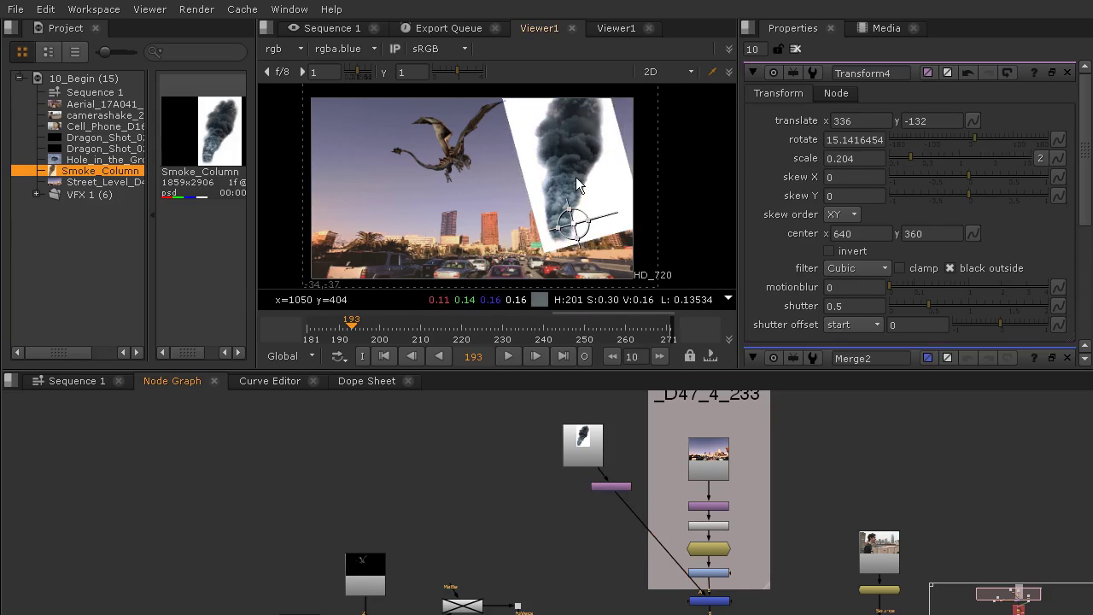
Examine the smoke column's top, sides and base against the sky and skyline up close.
scroll(587, 188, up, 4)
scroll(566, 178, up, 4)
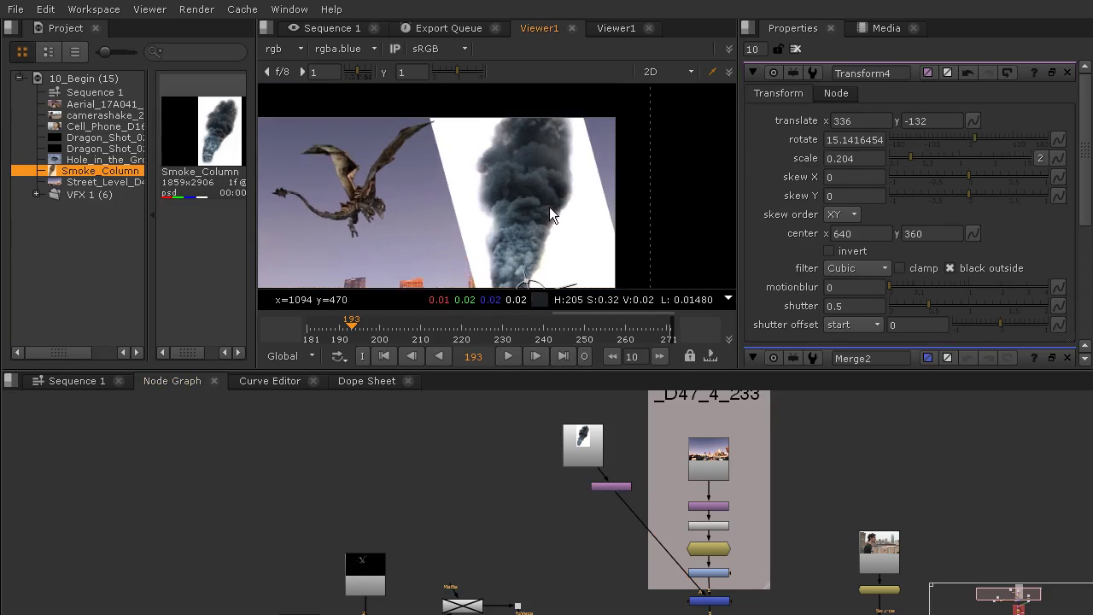
scroll(603, 223, down, 3)
drag(603, 223, 592, 126)
drag(576, 250, 574, 208)
scroll(575, 207, up, 1)
scroll(574, 440, up, 5)
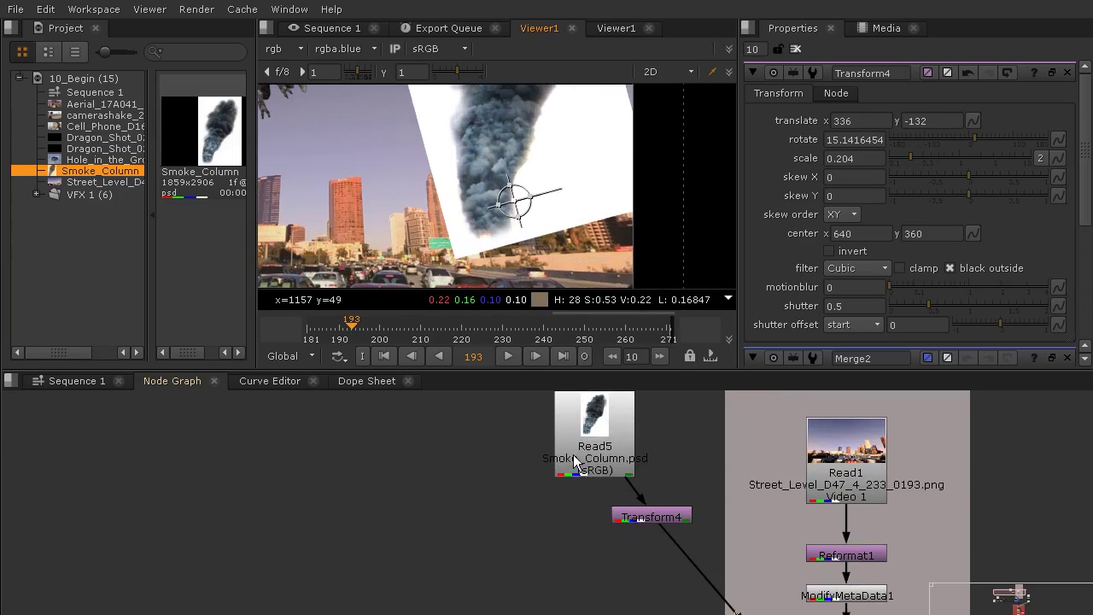
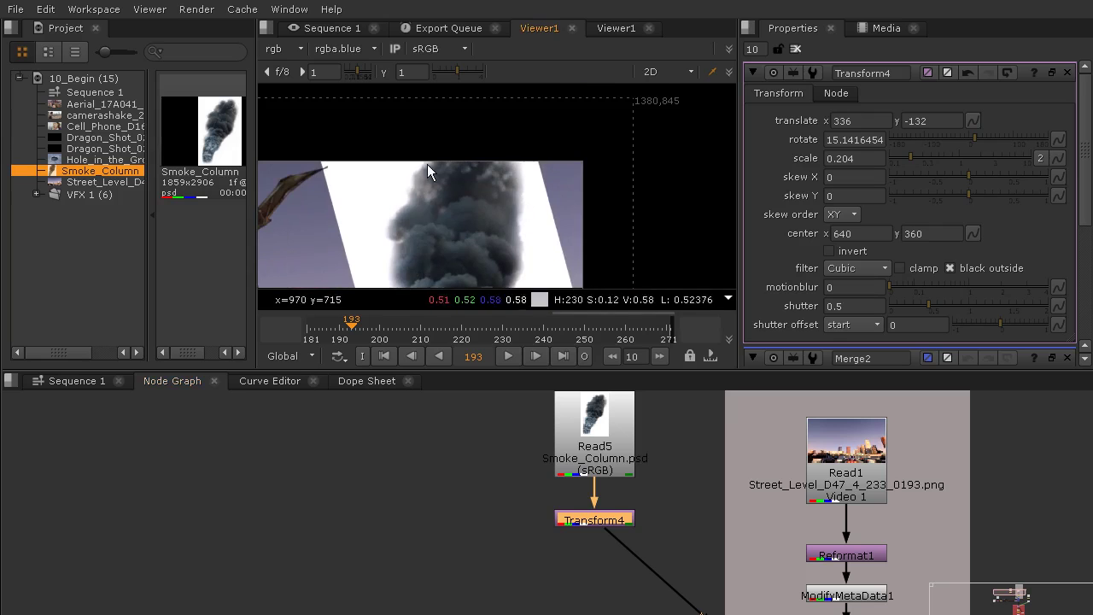
drag(429, 250, 459, 134)
drag(516, 251, 512, 223)
Insert a Premult node between Transform4 and Merge2, inspect the smoke's edges, and align the node beneath Transform4.
click(657, 521)
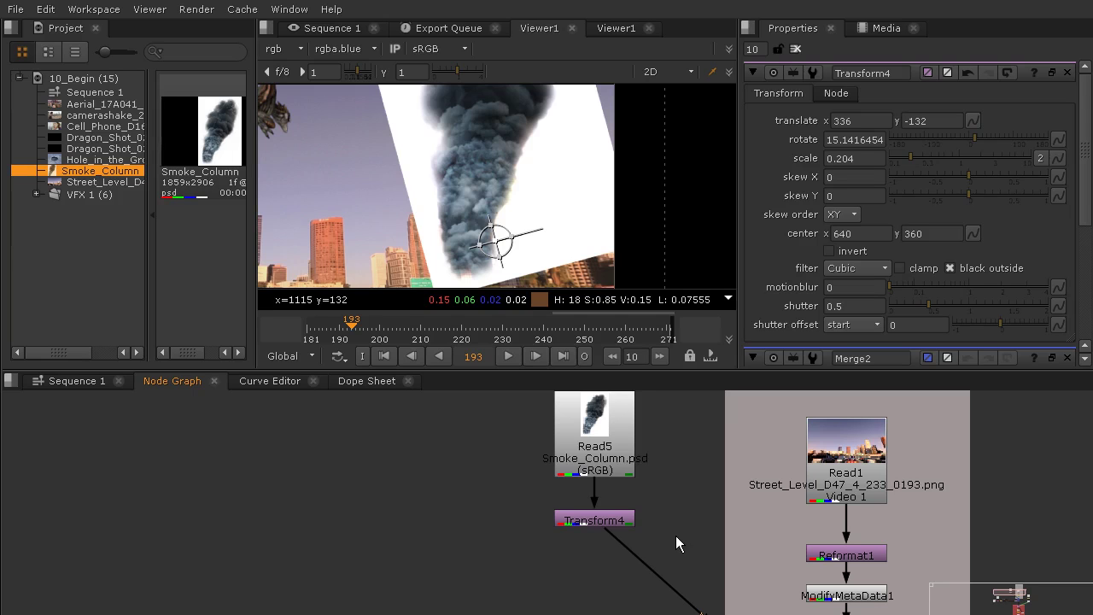
key(Tab)
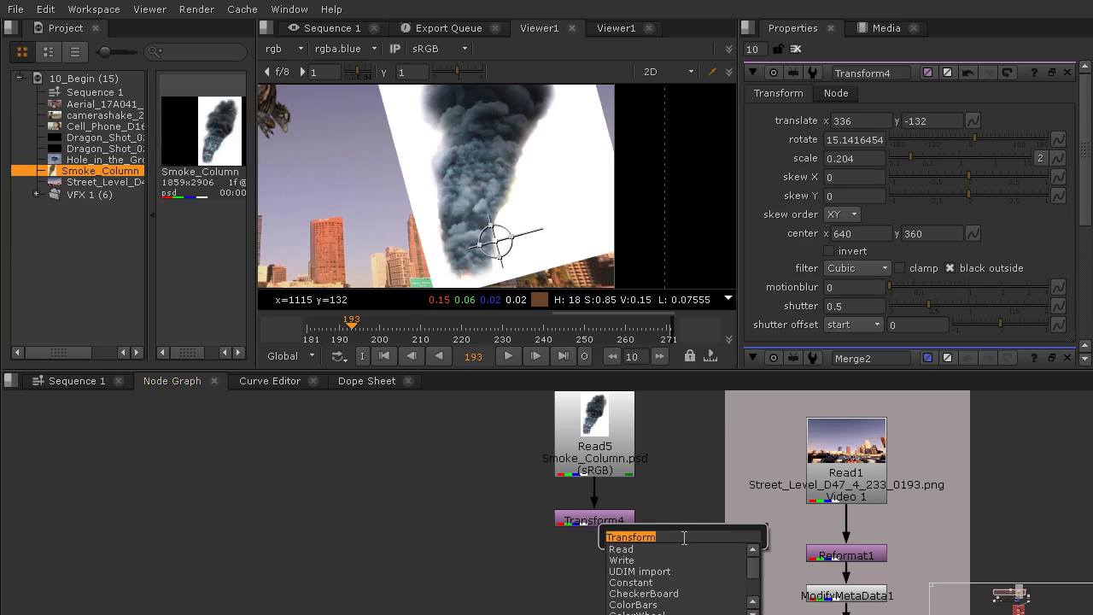
text(pre)
key(Return)
drag(678, 533, 655, 569)
drag(518, 134, 505, 252)
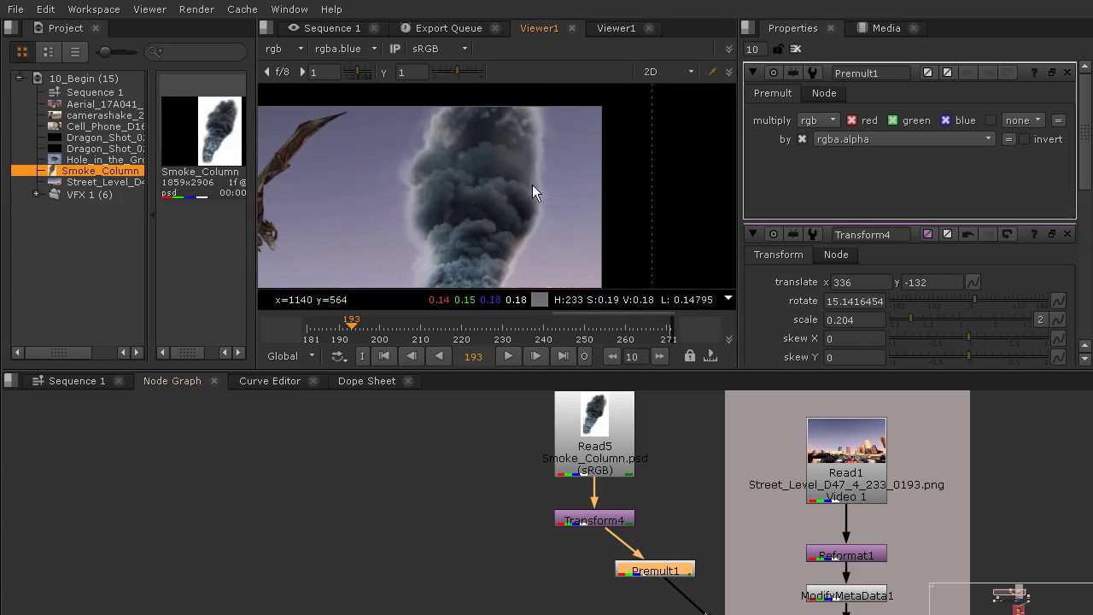
scroll(425, 132, up, 4)
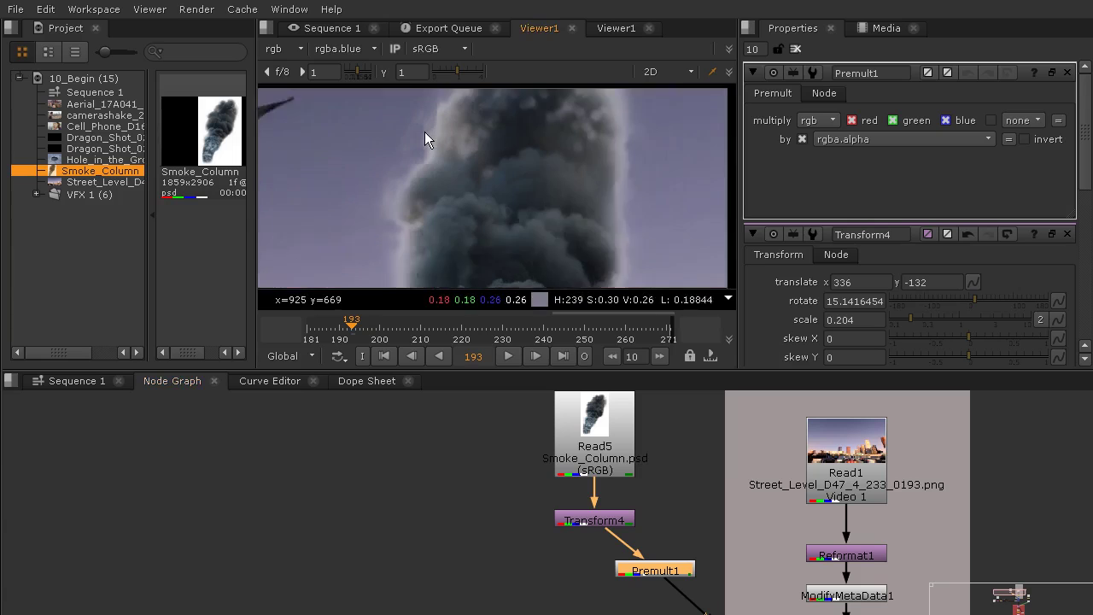
drag(715, 182, 682, 89)
scroll(675, 209, down, 8)
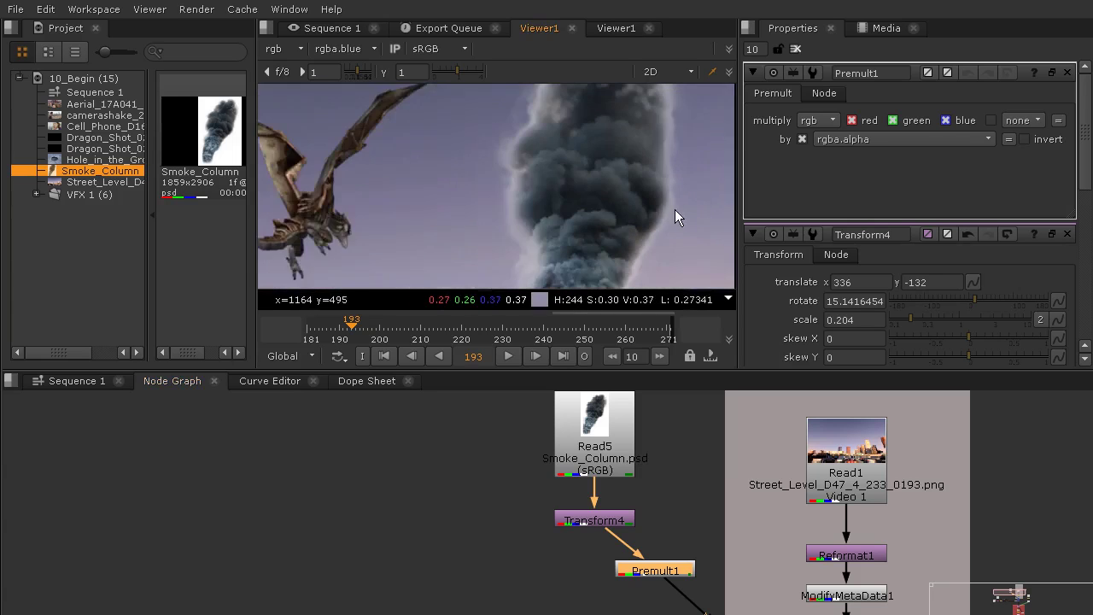
scroll(660, 157, up, 4)
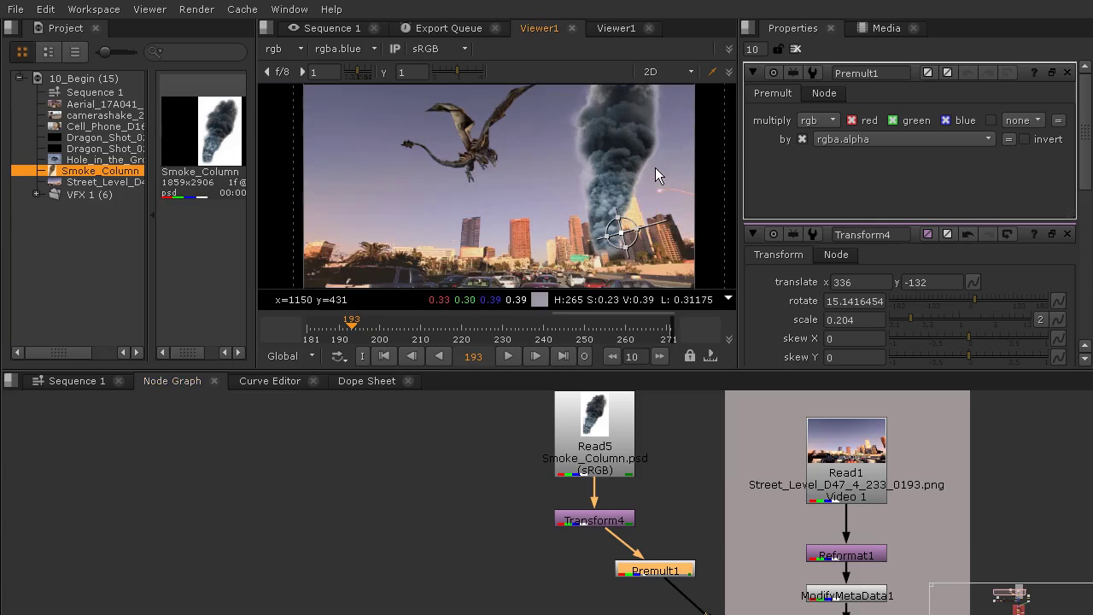
drag(637, 574, 557, 593)
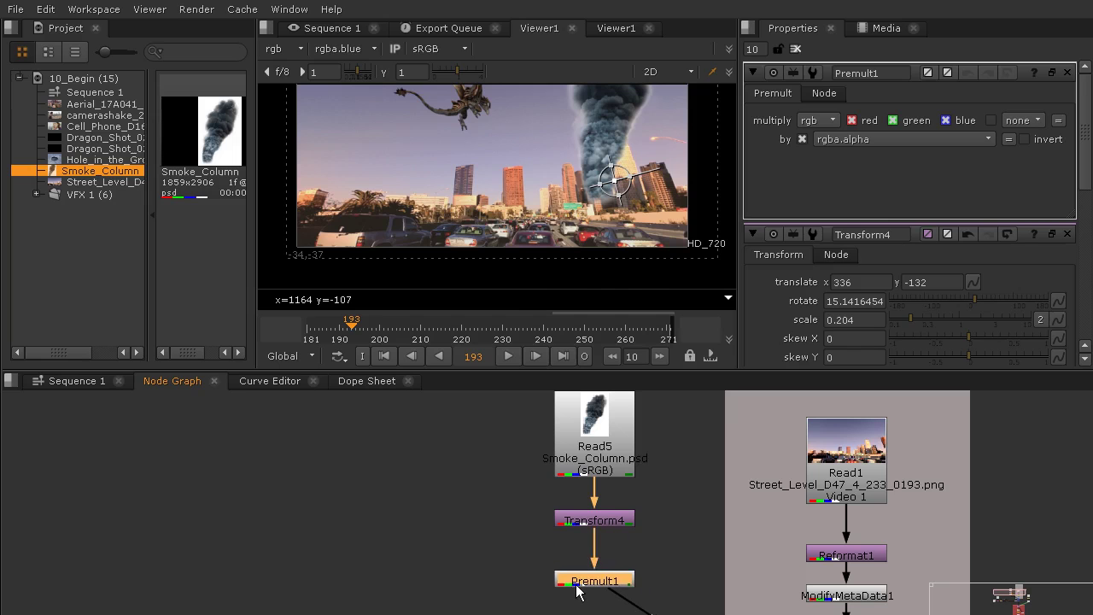
Enlarge the smoke column to a scale of about 0.24 and reposition it at translate x 319, y -158.
scroll(631, 174, up, 3)
scroll(607, 150, up, 3)
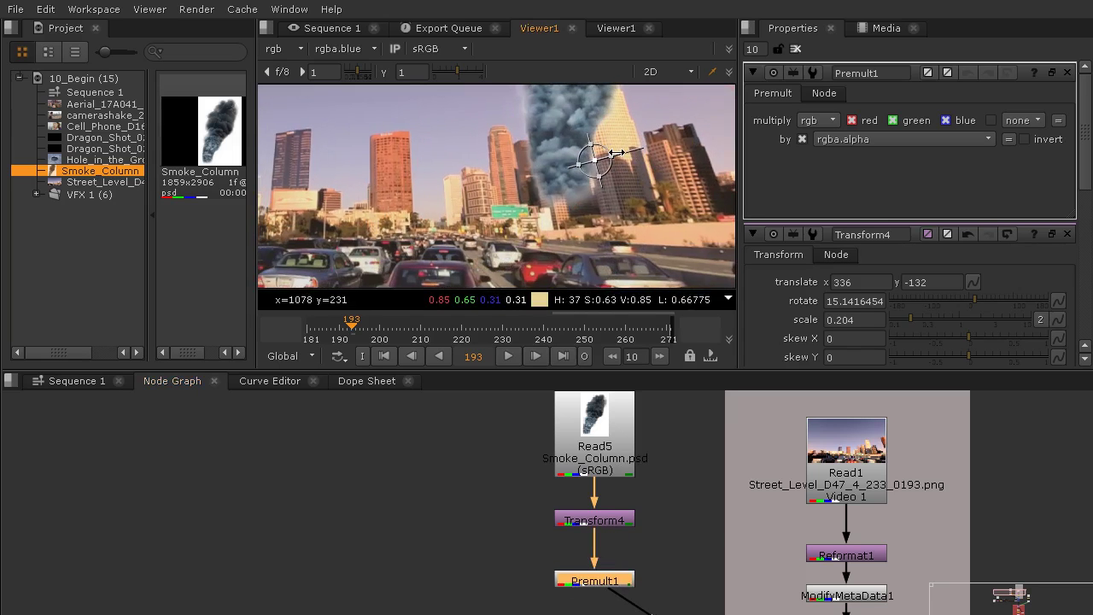
mouse_move(580, 240)
mouse_down()
mouse_move(620, 219)
mouse_move(561, 249)
mouse_move(580, 245)
mouse_move(569, 245)
mouse_move(581, 231)
mouse_up()
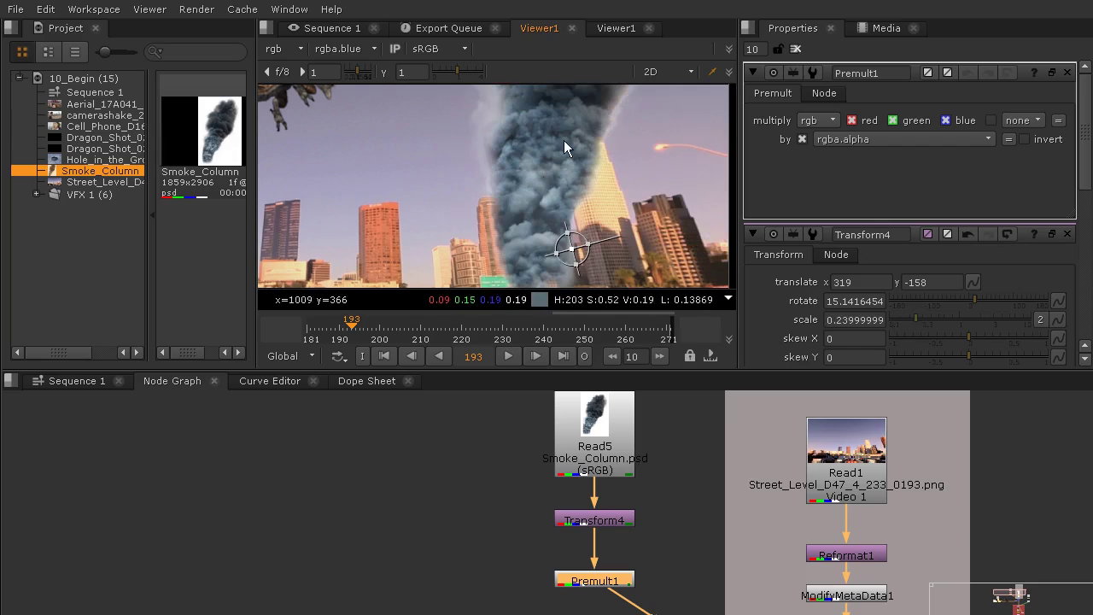
scroll(675, 570, down, 5)
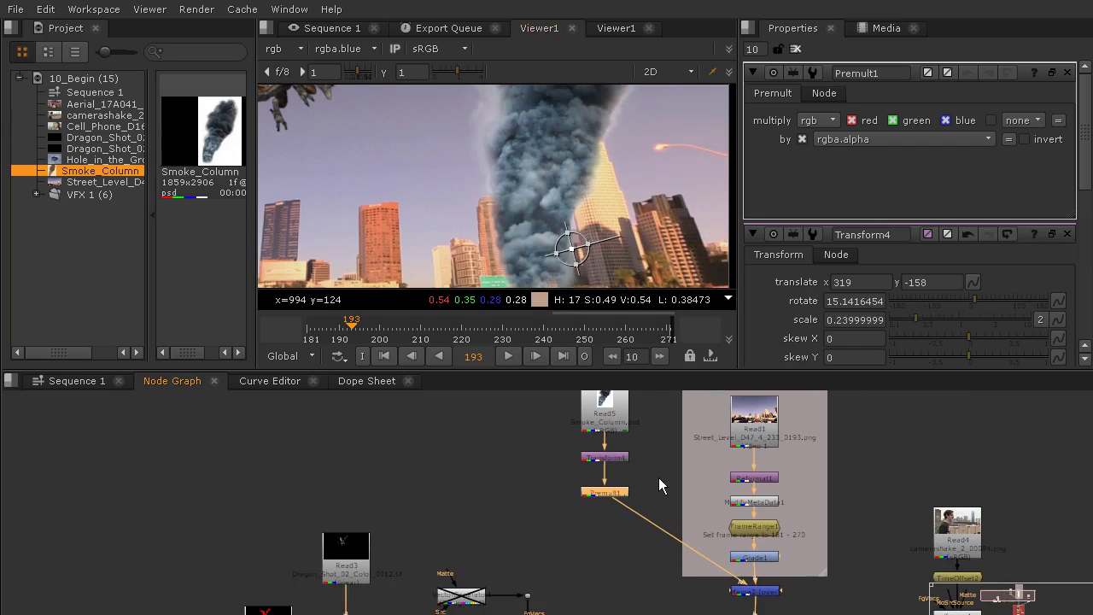
Insert a RotoPaint node beneath Premult1 in the smoke branch and show only its properties.
key(Tab)
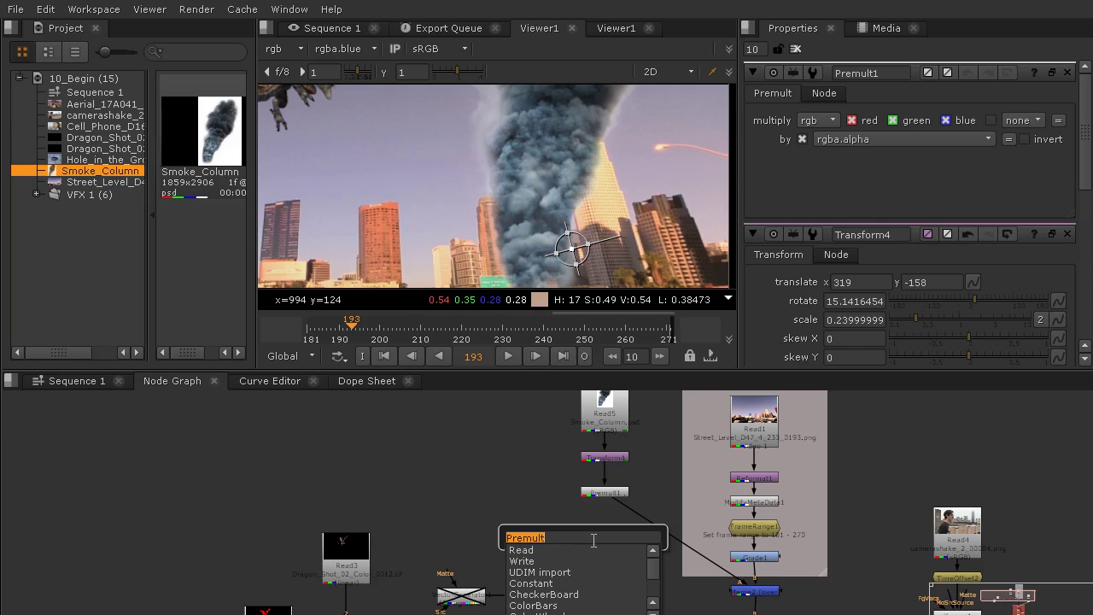
text(ro)
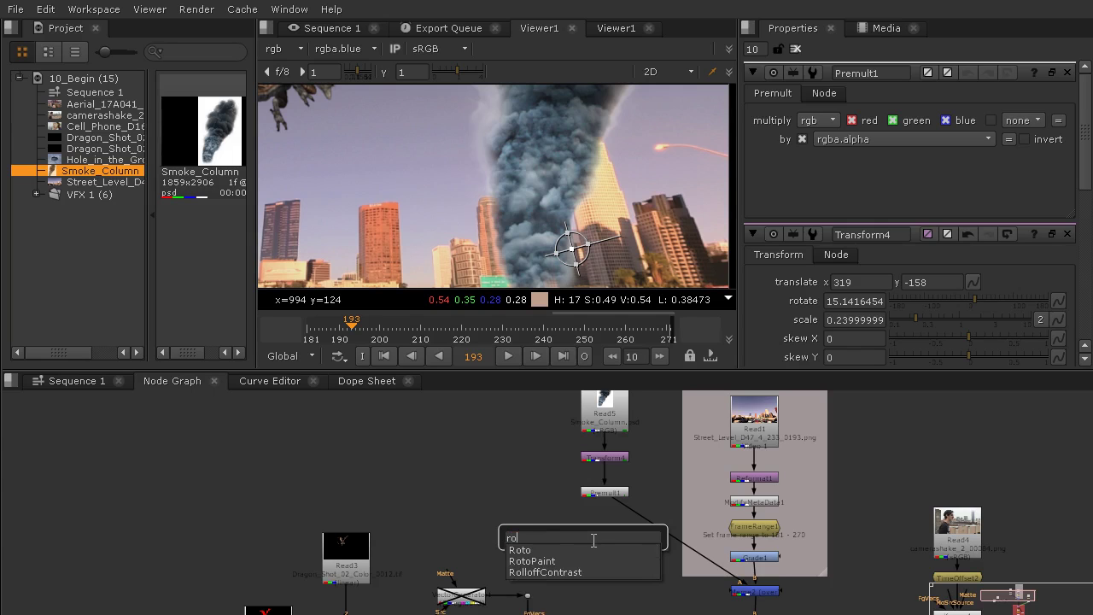
click(552, 561)
drag(586, 553, 609, 525)
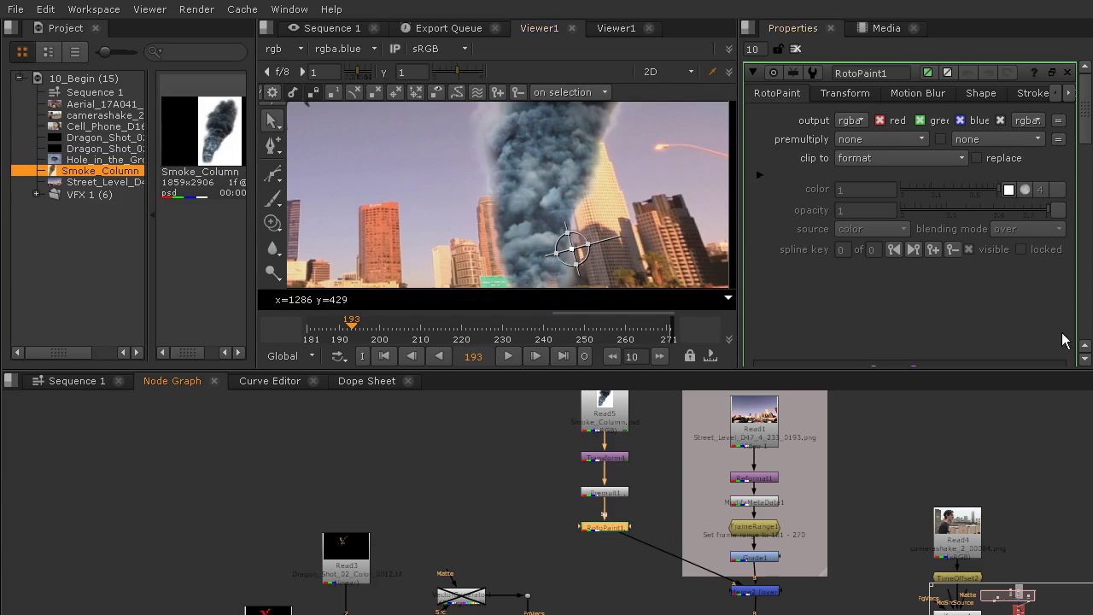
click(794, 50)
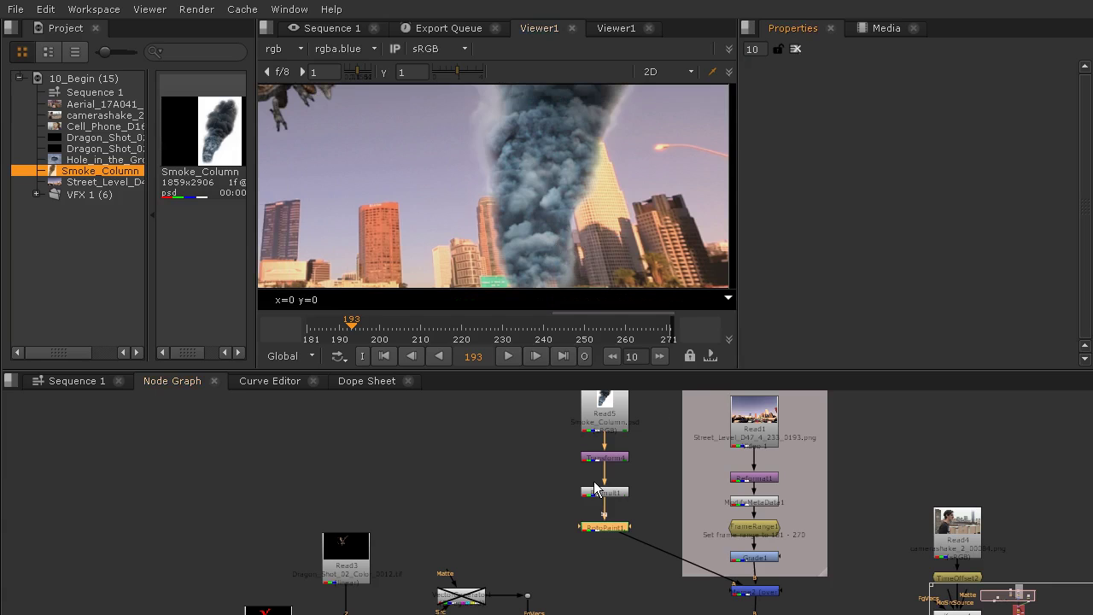
double_click(599, 527)
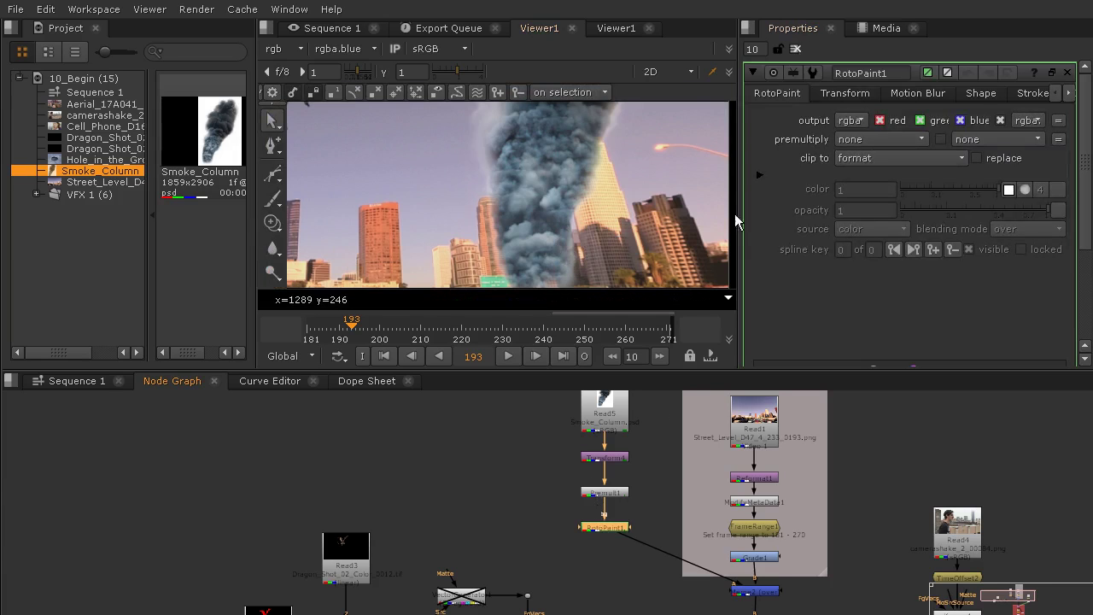
Activate the RotoPaint Brush tool for retouching the smoke column.
scroll(662, 145, up, 2)
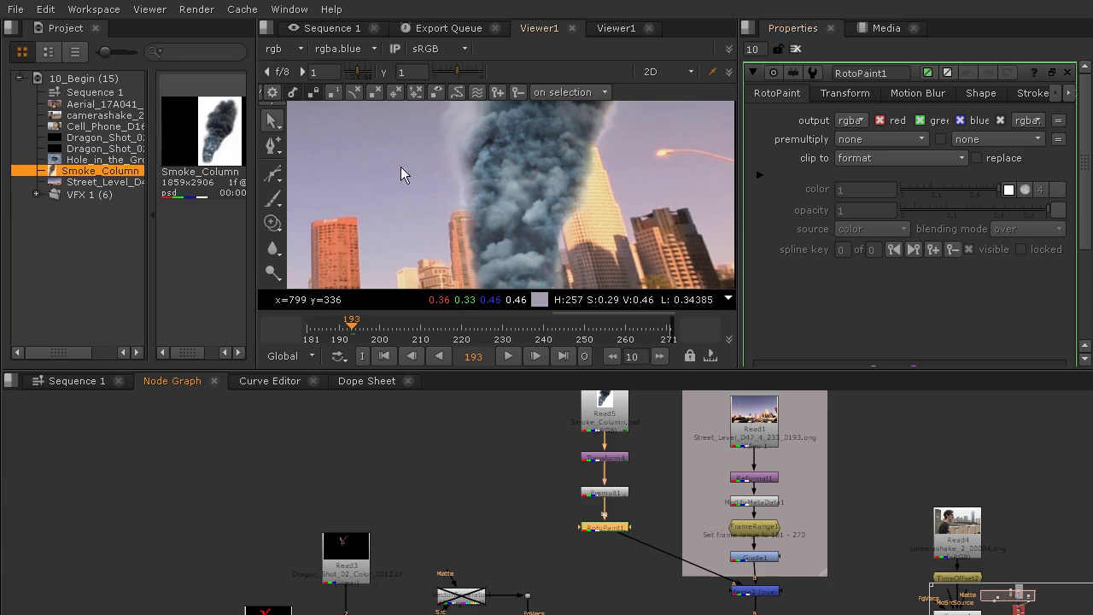
right_click(272, 198)
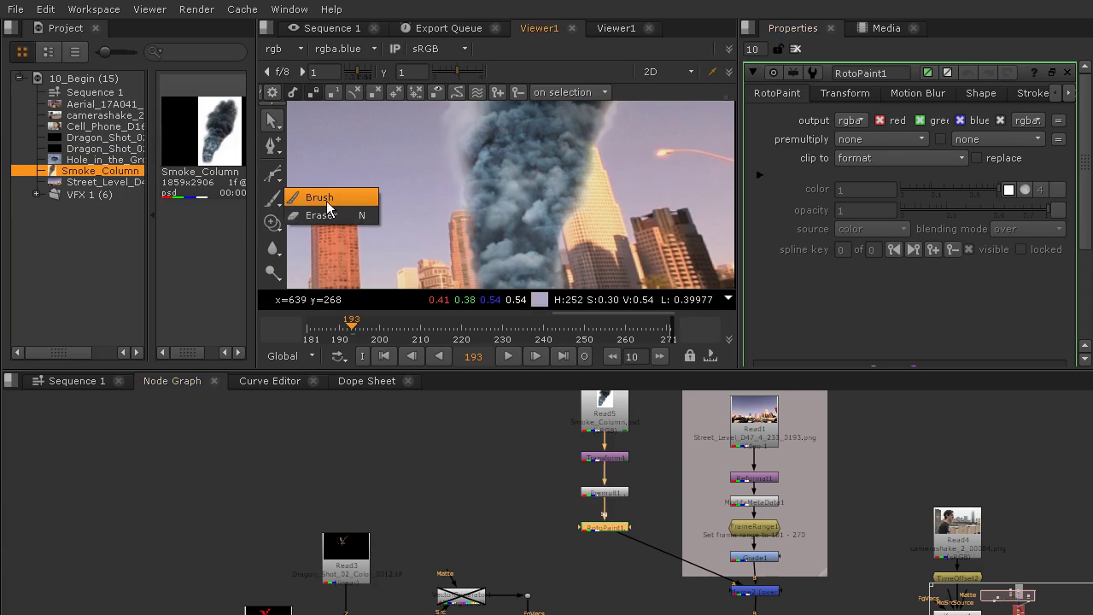
click(312, 198)
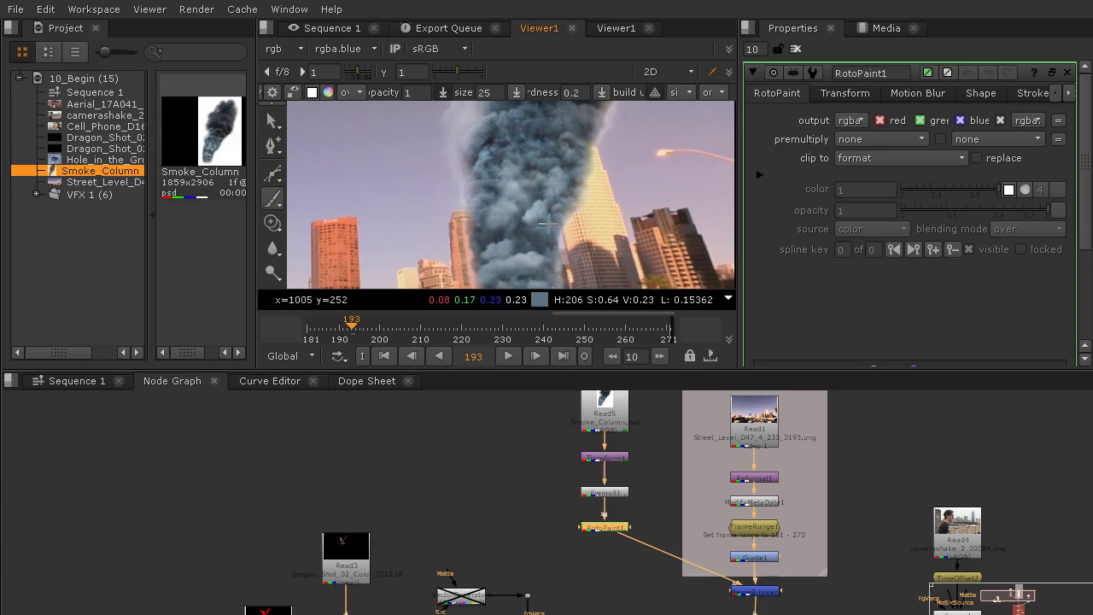
scroll(456, 141, up, 1)
scroll(457, 141, up, 1)
drag(452, 165, 598, 136)
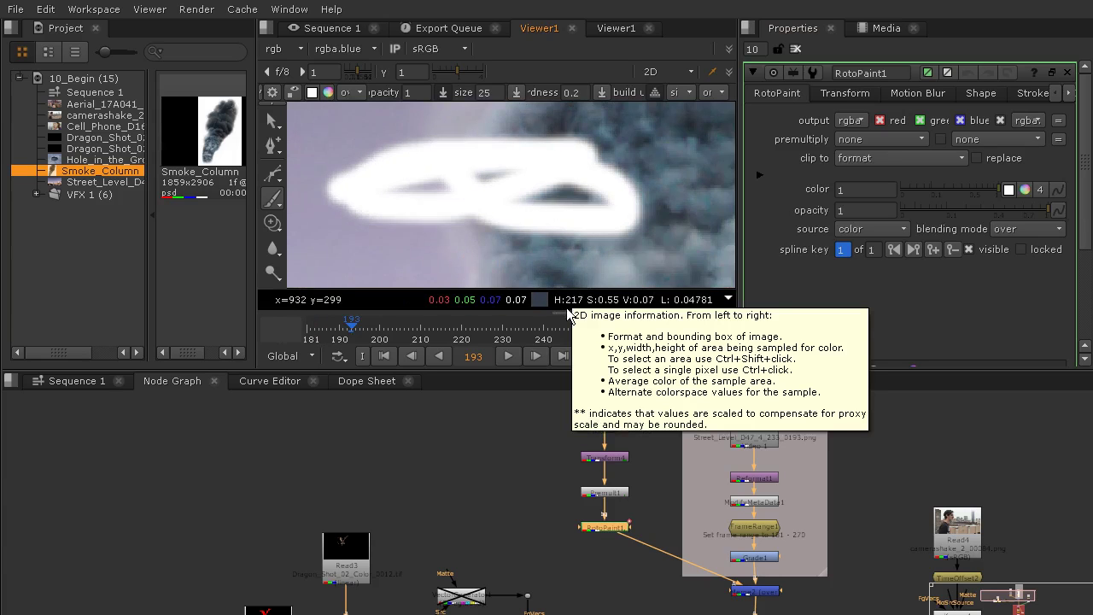
key(ctrl+z)
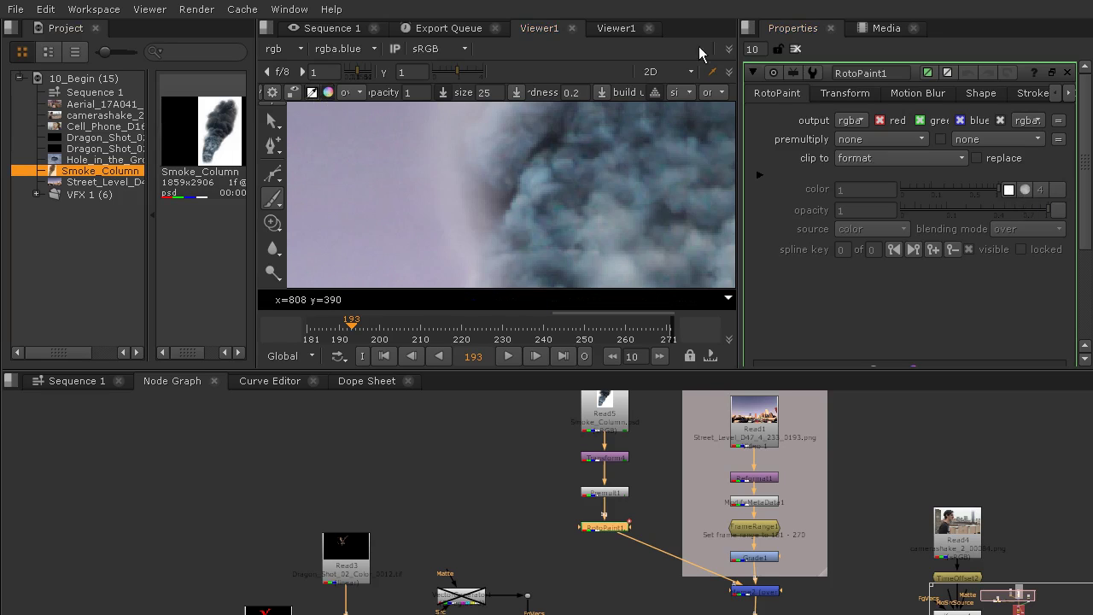
Set the brush colour's alpha to 0 and test a stroke across the smoke column's left edge.
drag(1092, 82, 706, 91)
click(882, 193)
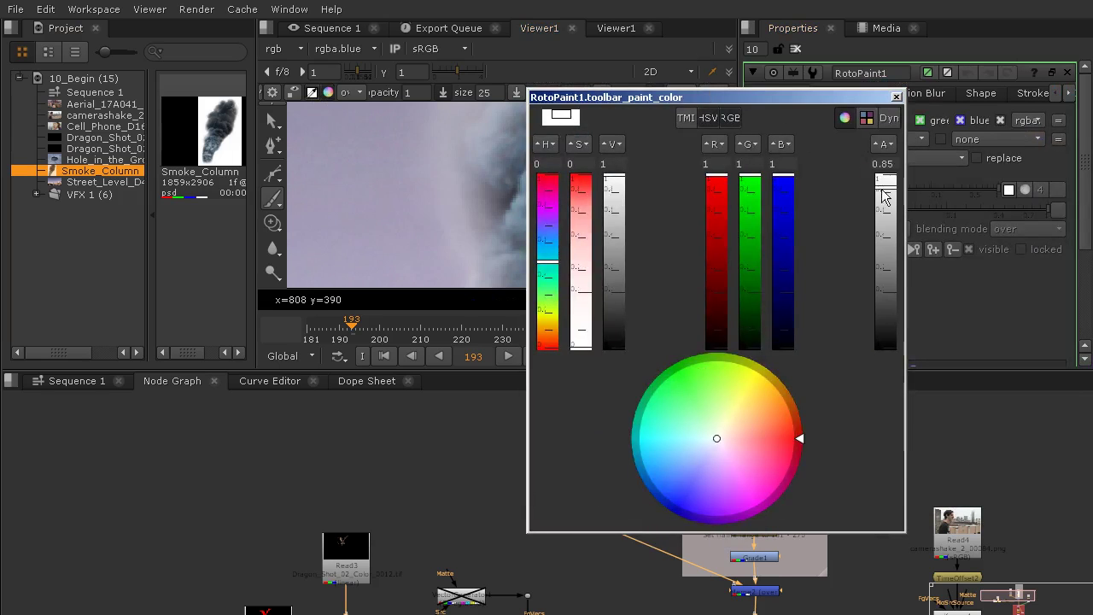
drag(820, 93, 1092, 96)
drag(658, 154, 451, 216)
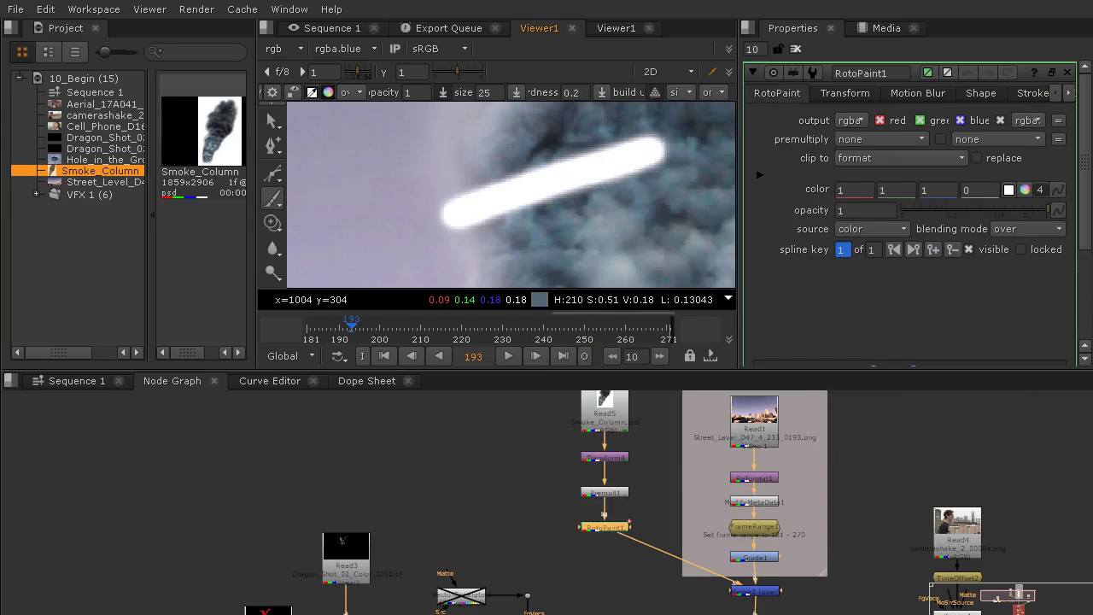
key(ctrl+z)
Change the brush colour to black, with all channels at 0.
drag(983, 81, 866, 79)
drag(661, 165, 671, 355)
drag(754, 85, 763, 85)
click(951, 77)
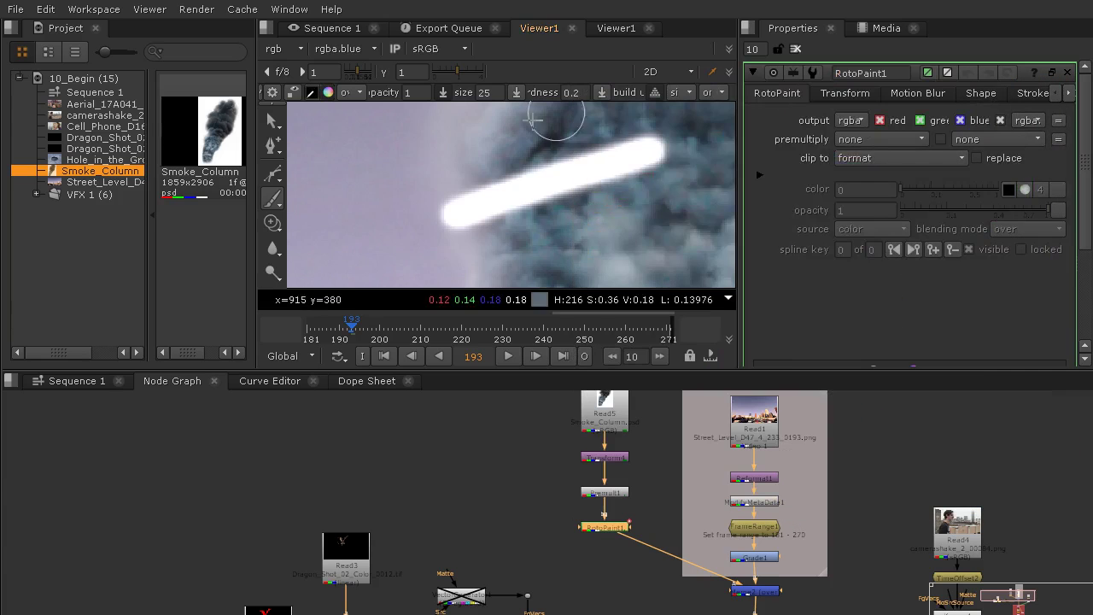
Test the black brush across the smoke column's left edge and undo all test strokes.
mouse_move(704, 156)
mouse_down()
mouse_move(424, 243)
mouse_move(397, 175)
mouse_move(475, 155)
mouse_move(376, 214)
mouse_move(493, 205)
mouse_move(617, 150)
mouse_move(410, 141)
mouse_up()
drag(649, 174, 562, 212)
key(ctrl+z)
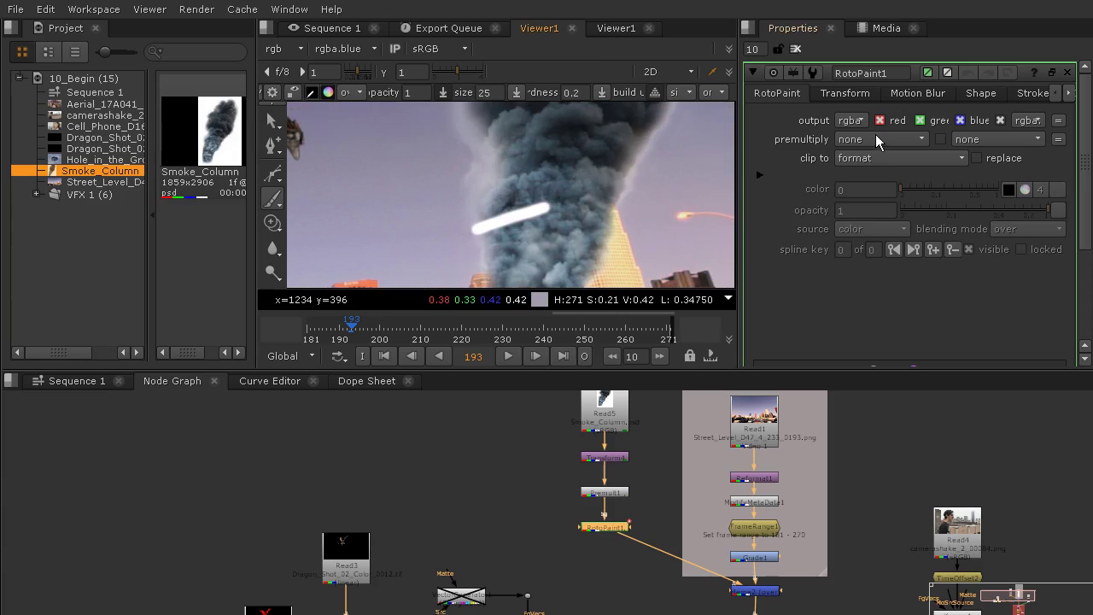
key(ctrl+z)
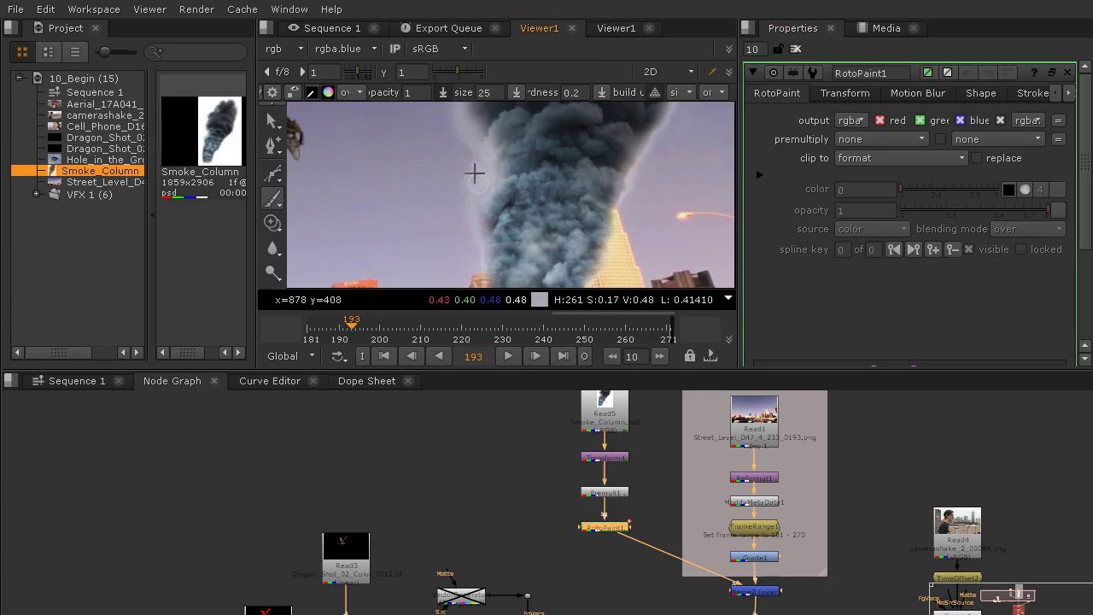
Bring up RotoPaint1's stroke list and paint out the pale halo along the smoke column's left edge.
click(839, 93)
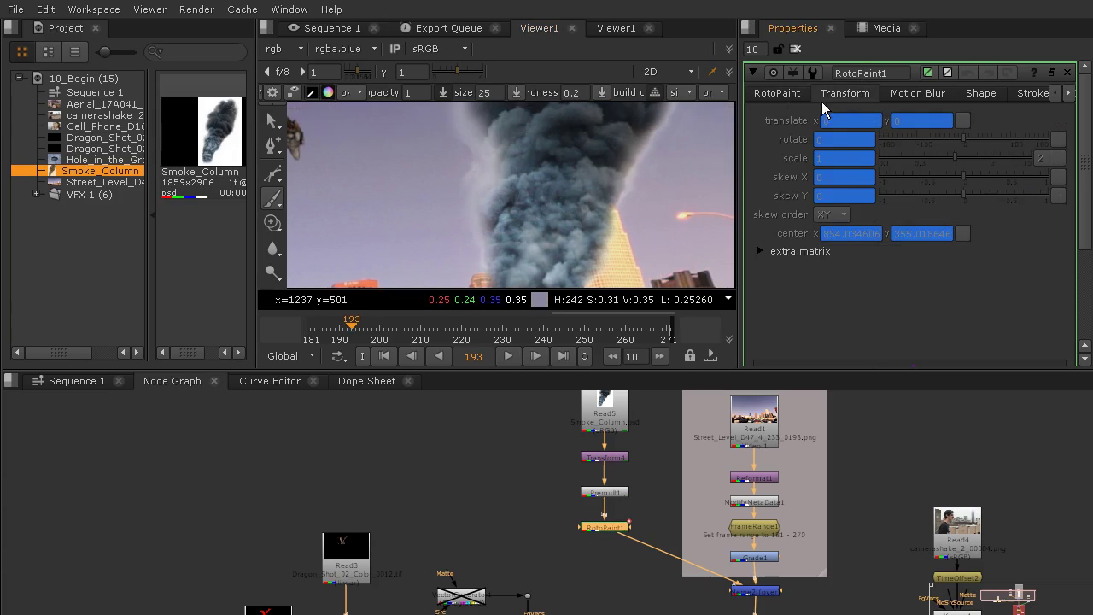
click(784, 94)
scroll(869, 289, down, 3)
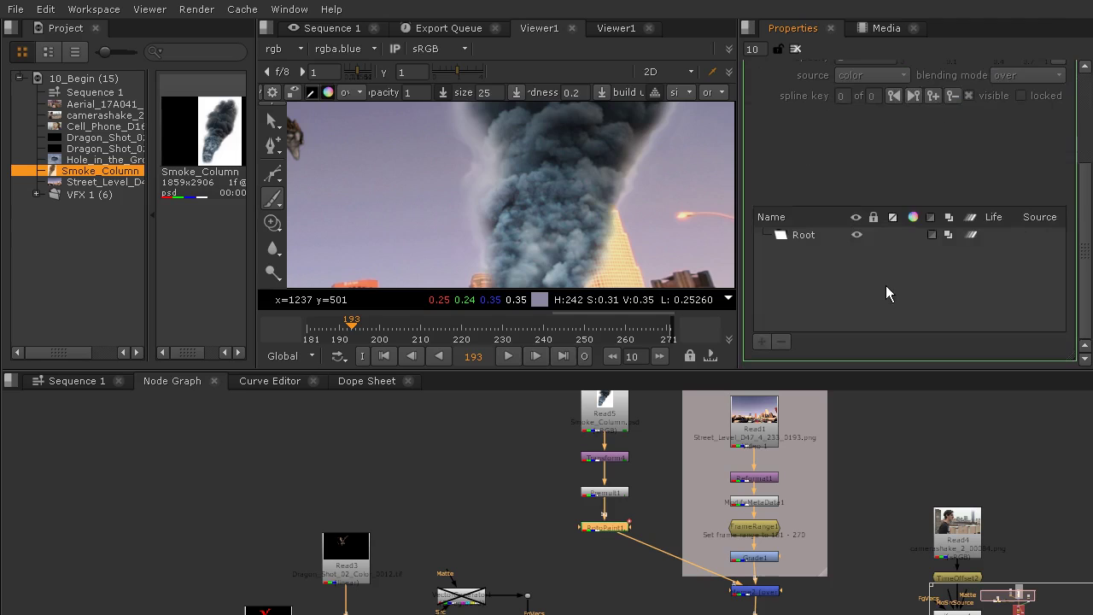
scroll(443, 173, up, 2)
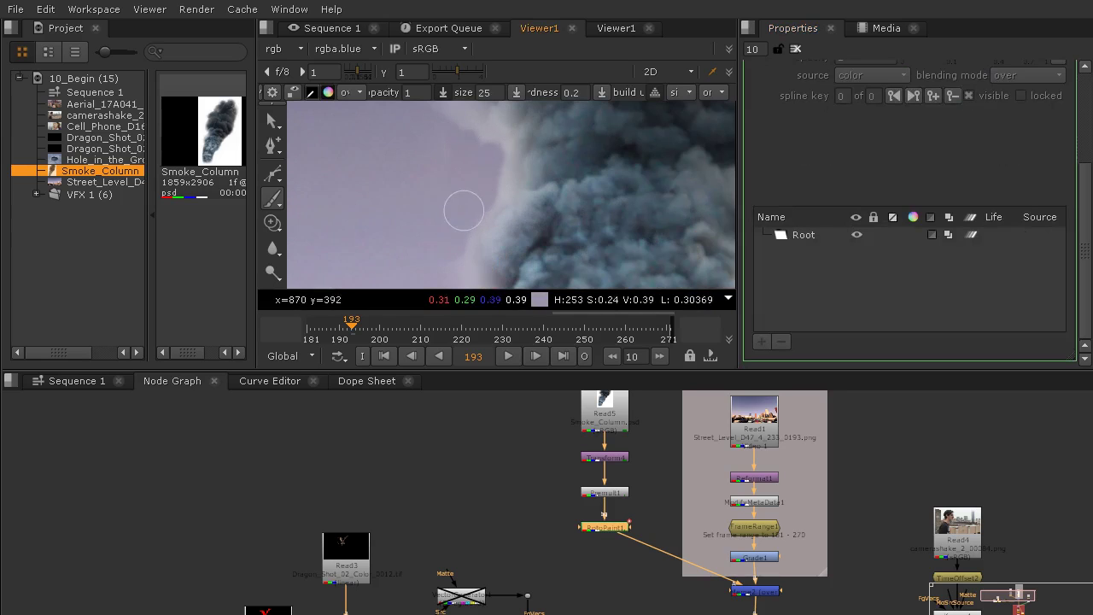
mouse_move(470, 229)
mouse_down()
mouse_move(476, 249)
mouse_move(511, 131)
mouse_move(477, 182)
mouse_move(480, 206)
mouse_move(451, 164)
mouse_move(442, 225)
mouse_move(442, 190)
mouse_move(464, 210)
mouse_move(468, 256)
mouse_move(453, 265)
mouse_move(481, 212)
mouse_up()
scroll(611, 163, down, 6)
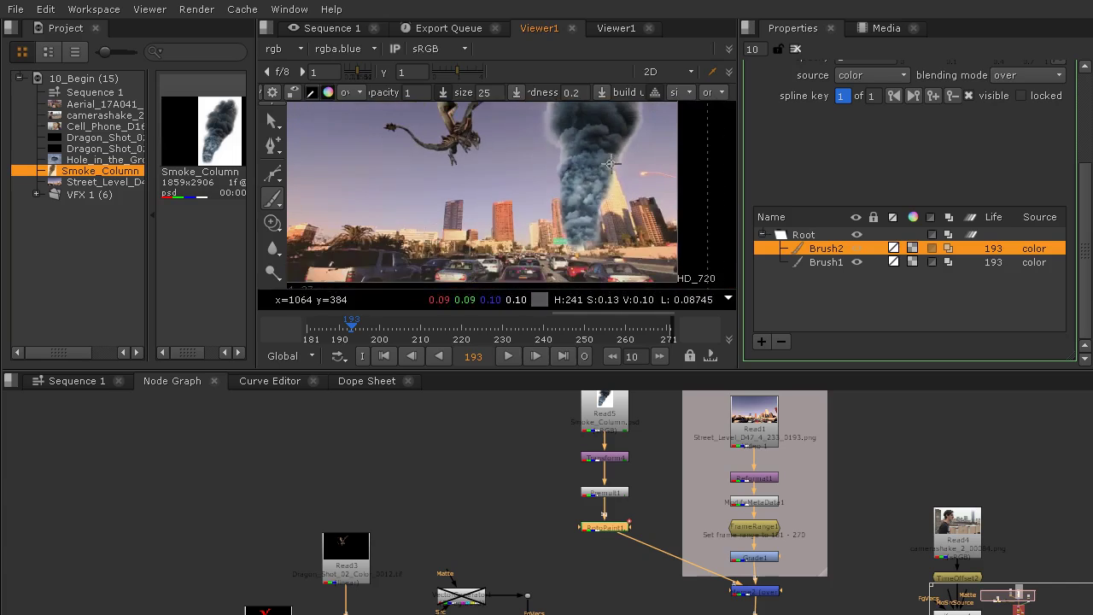
Paint out the halo on the smoke column's right edge beside the tall tower with the same brush.
scroll(609, 177, up, 3)
mouse_move(646, 188)
mouse_down()
mouse_move(543, 173)
mouse_move(533, 210)
mouse_up()
scroll(609, 178, up, 2)
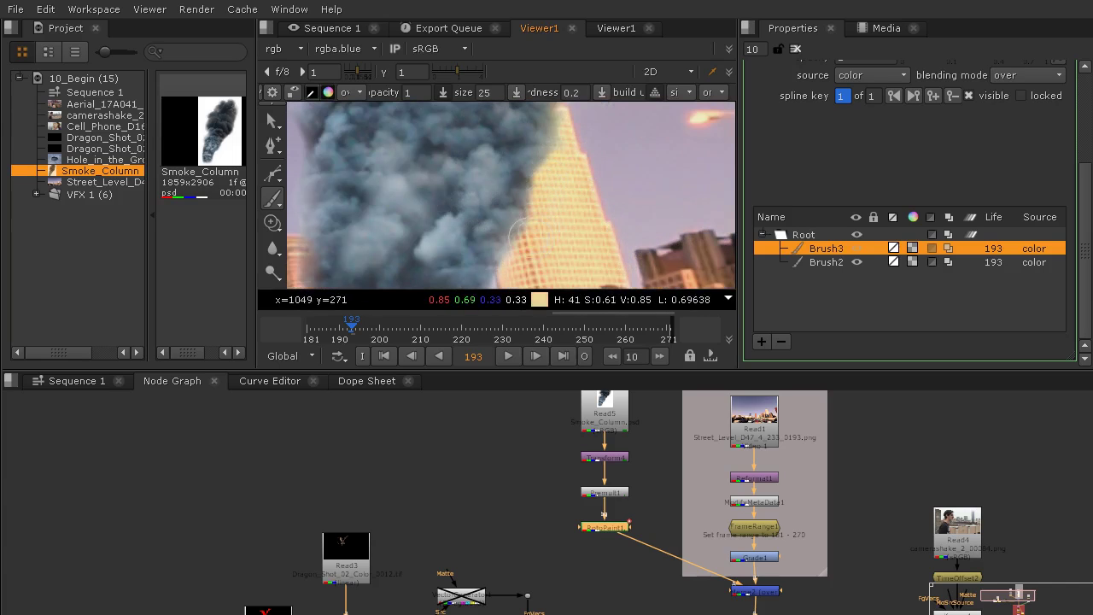
scroll(663, 200, down, 4)
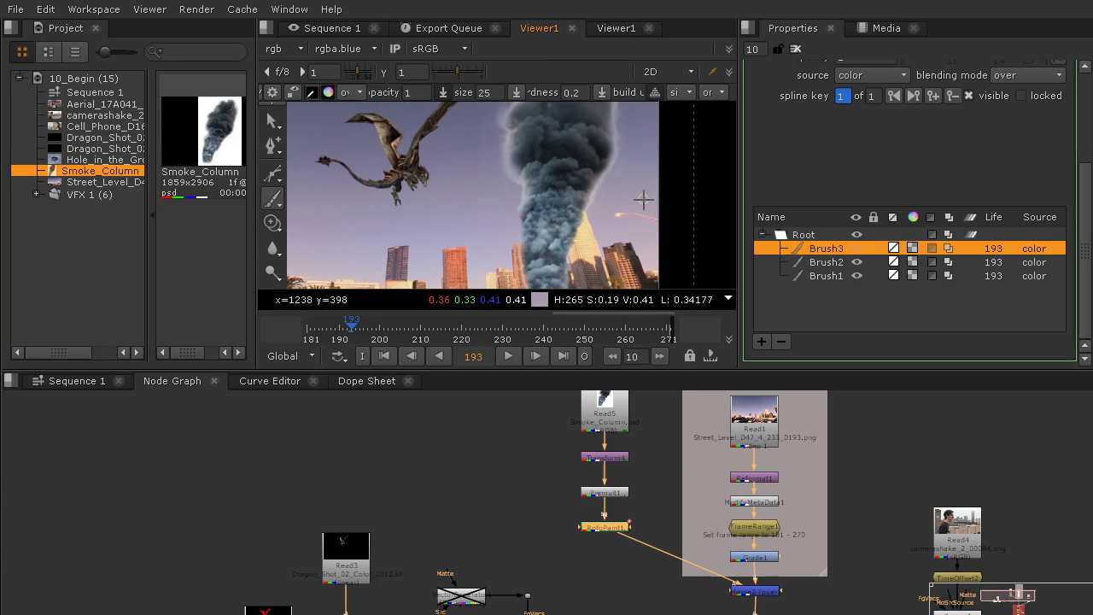
scroll(632, 532, up, 3)
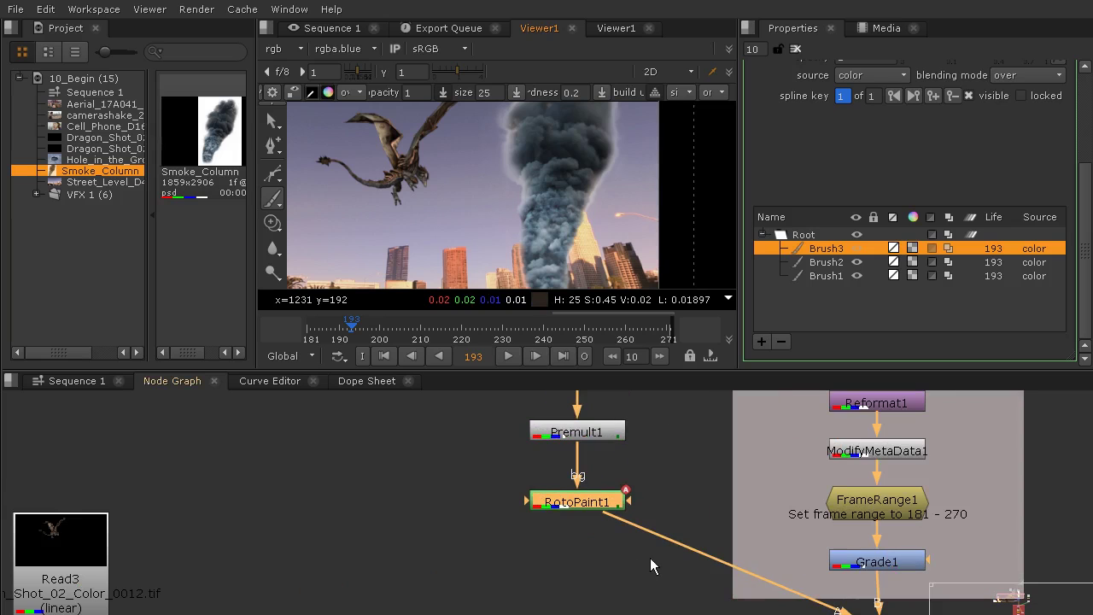